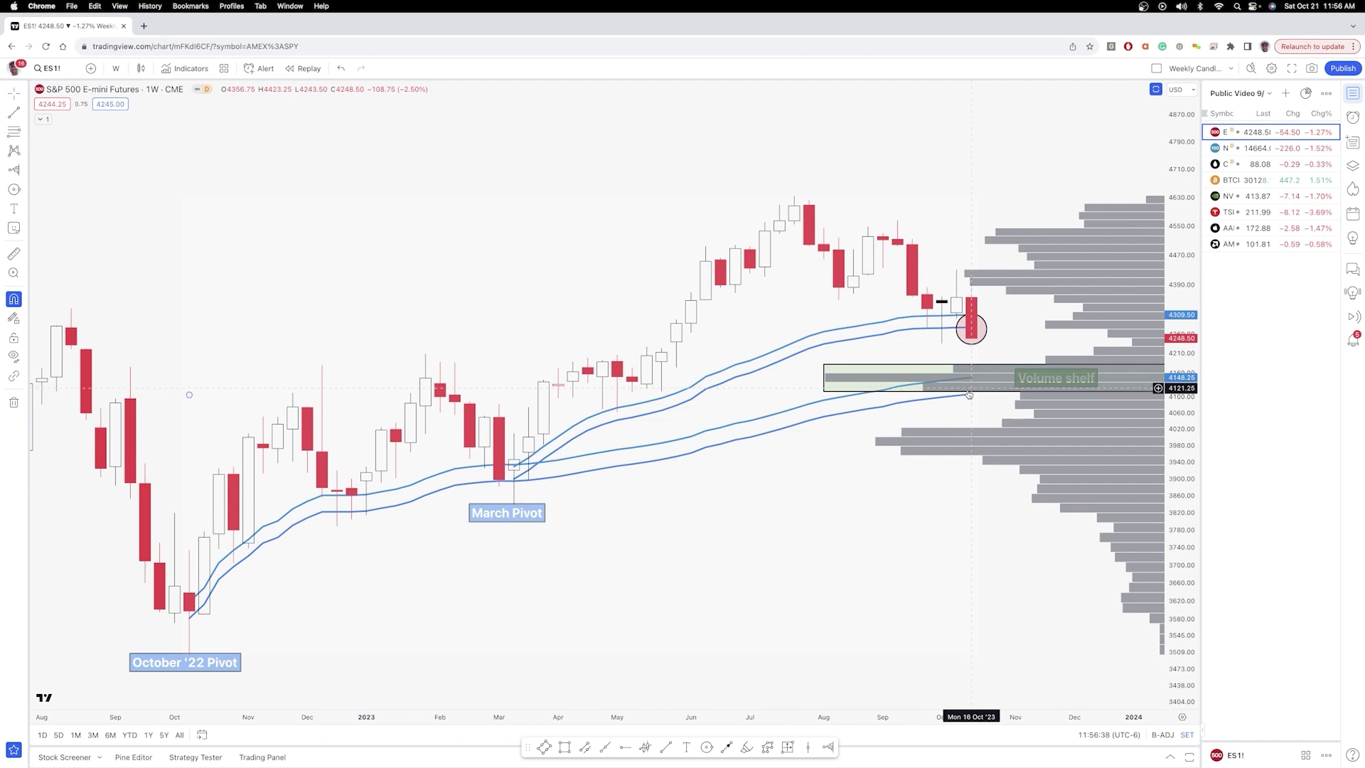
Step: Examine the volume shelf zone and the blue bands below the latest weekly candle on the S&P 500 E-mini chart
left_click(969, 393)
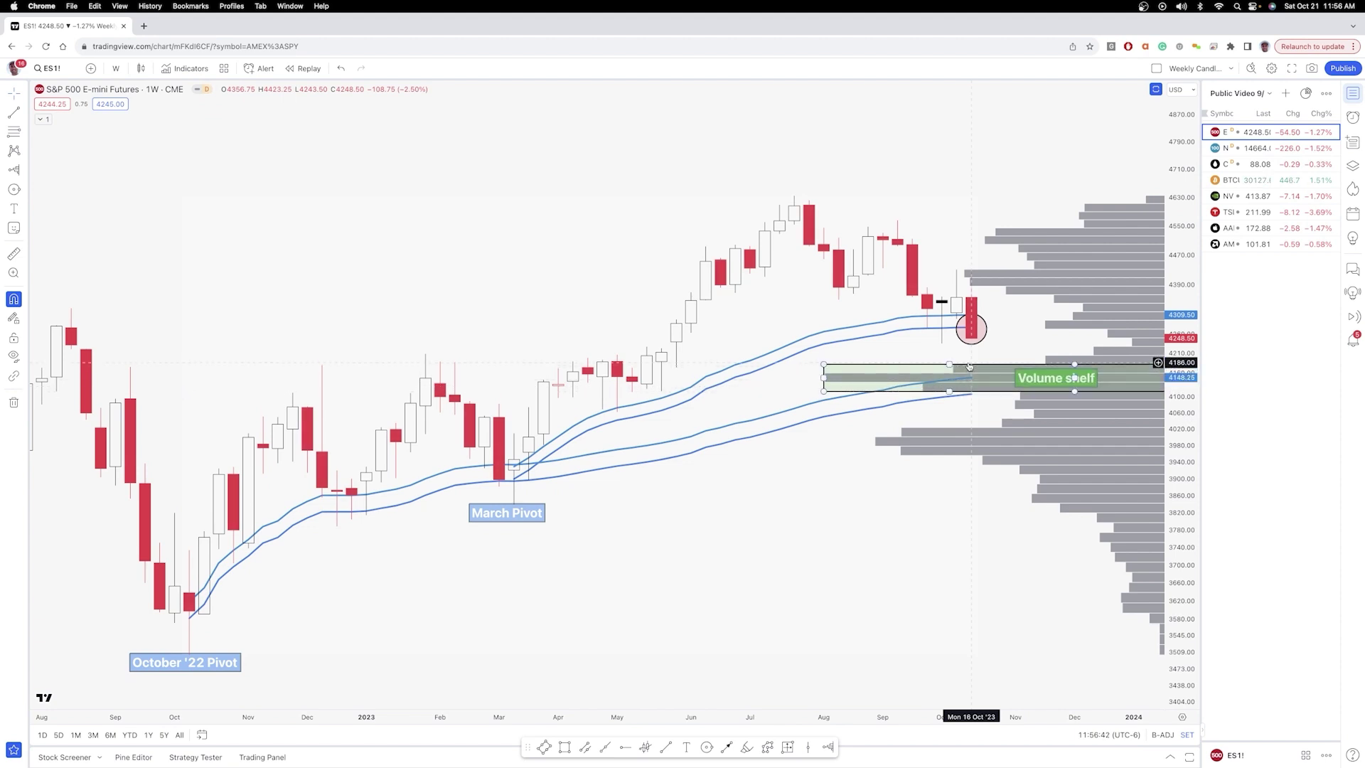
left_click(966, 377)
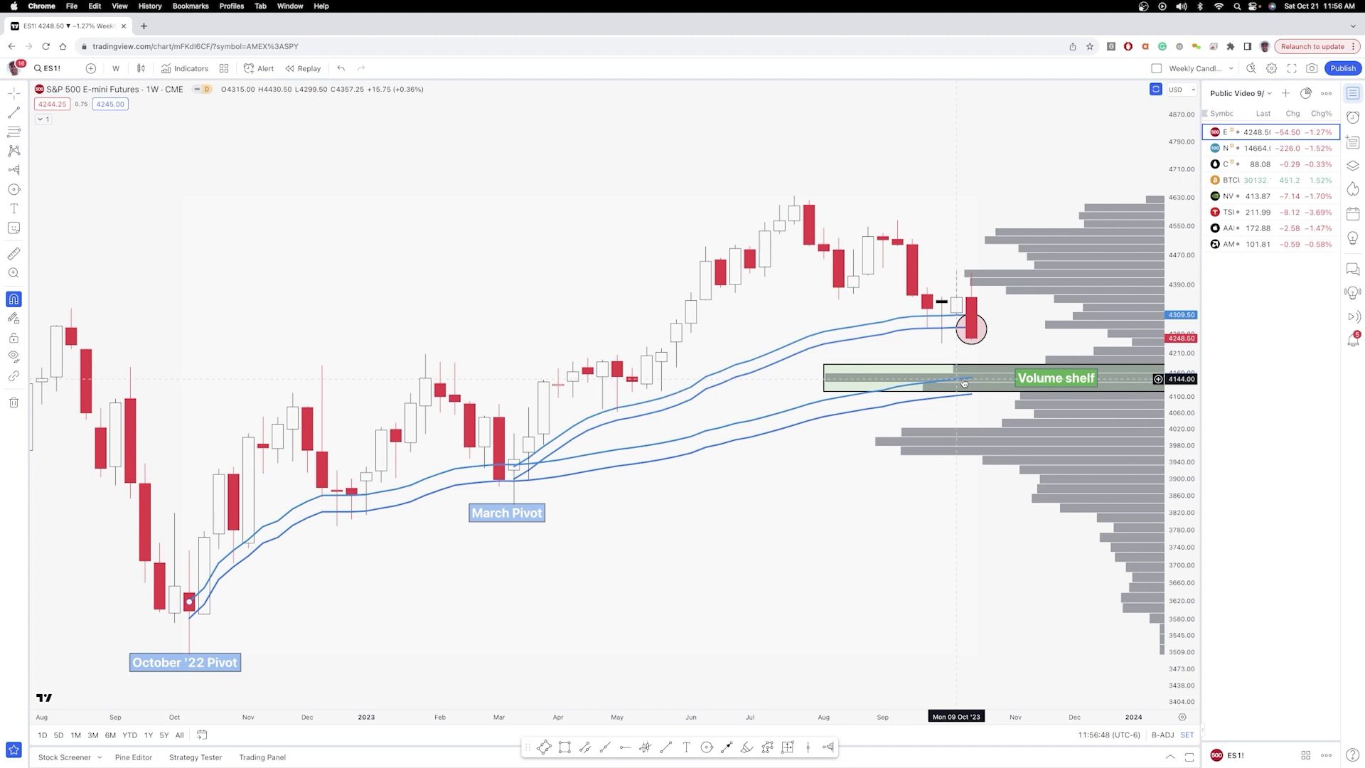
left_click(963, 383)
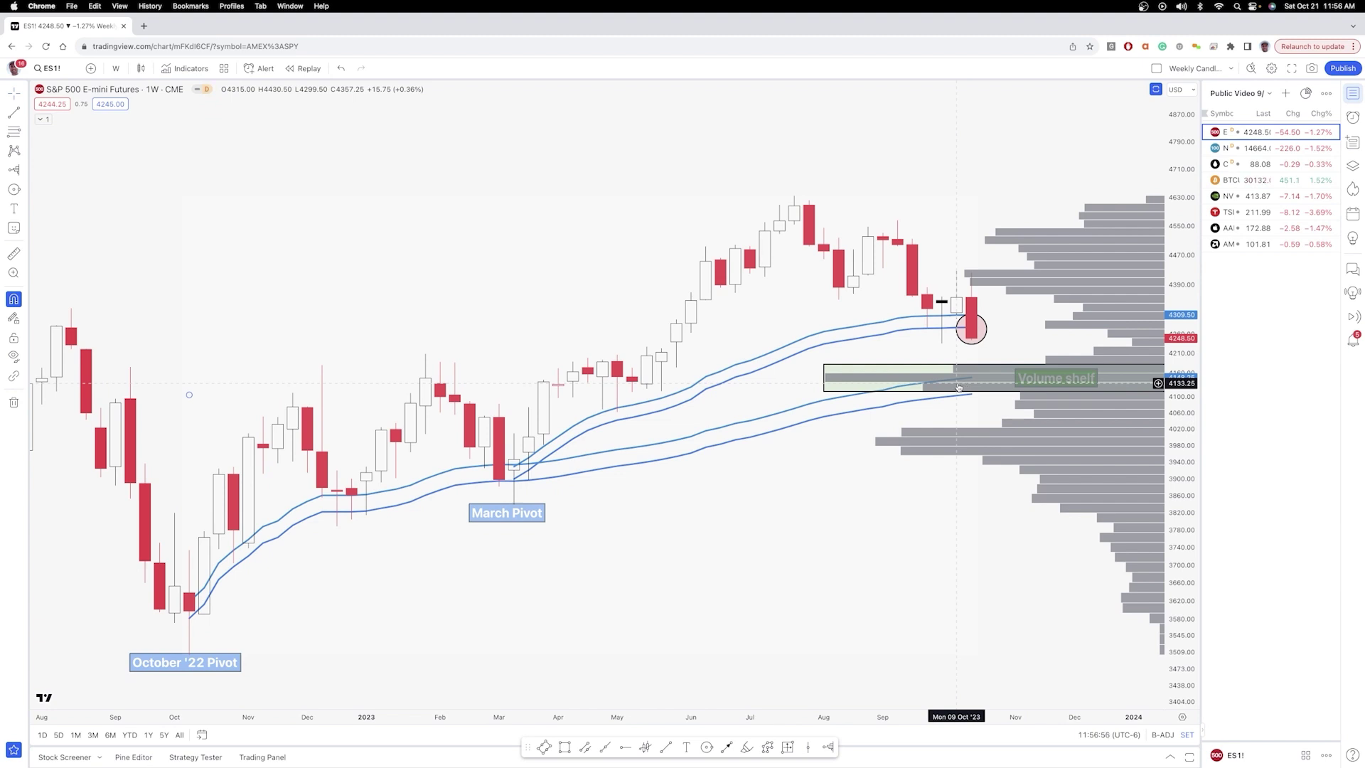
Step: Open the NASDAQ 100 E-mini Futures weekly chart and enlarge the candles from the March Pivot to October
left_click(1253, 149)
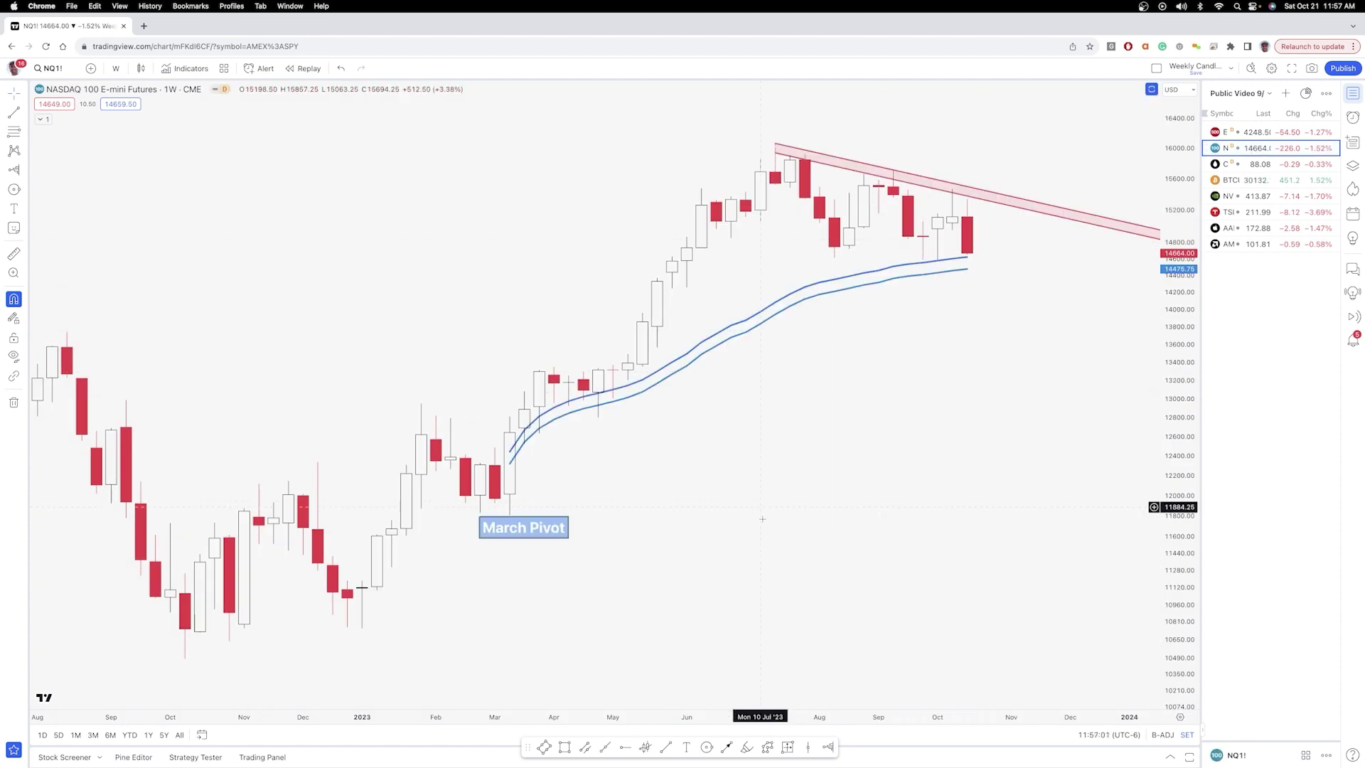
scroll(782, 533, "up", 3)
scroll(995, 541, "left", 2)
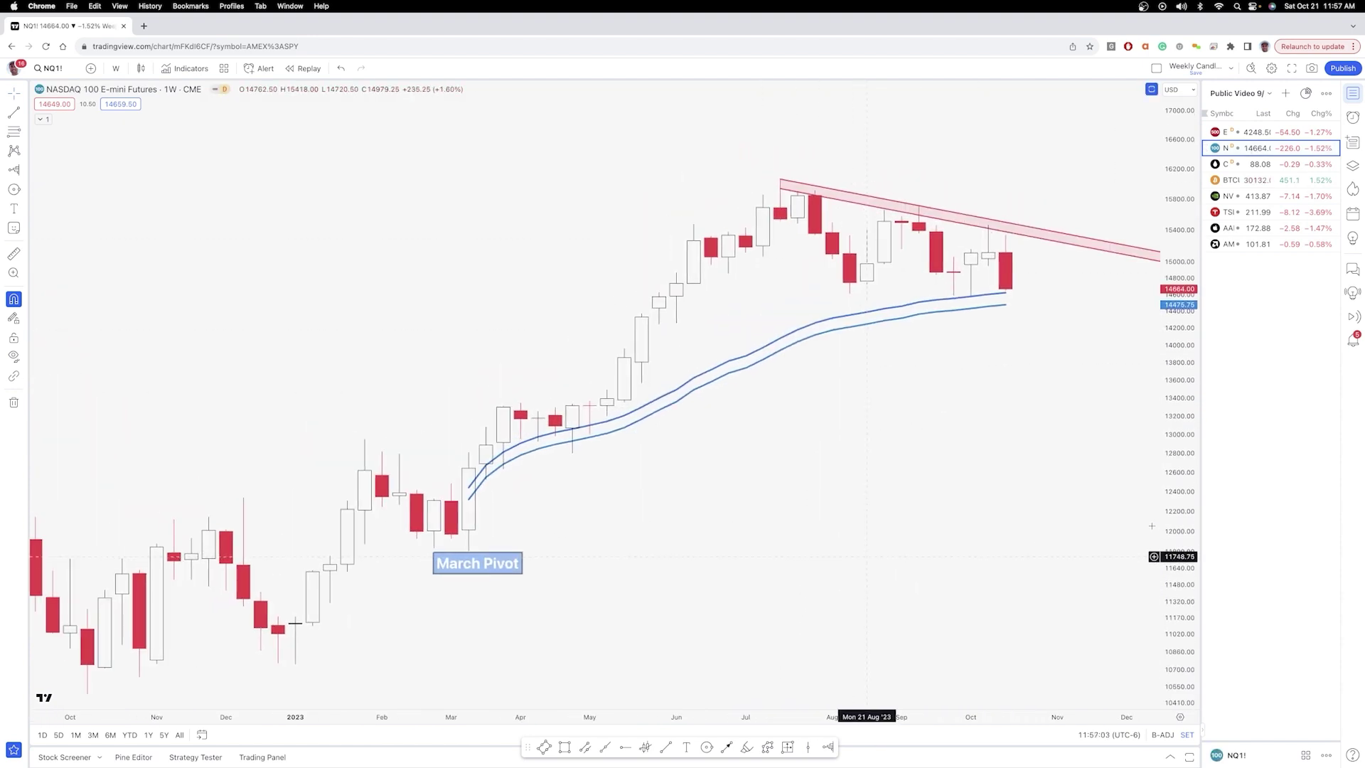
scroll(1145, 398, "up", 1)
scroll(970, 511, "up", 3)
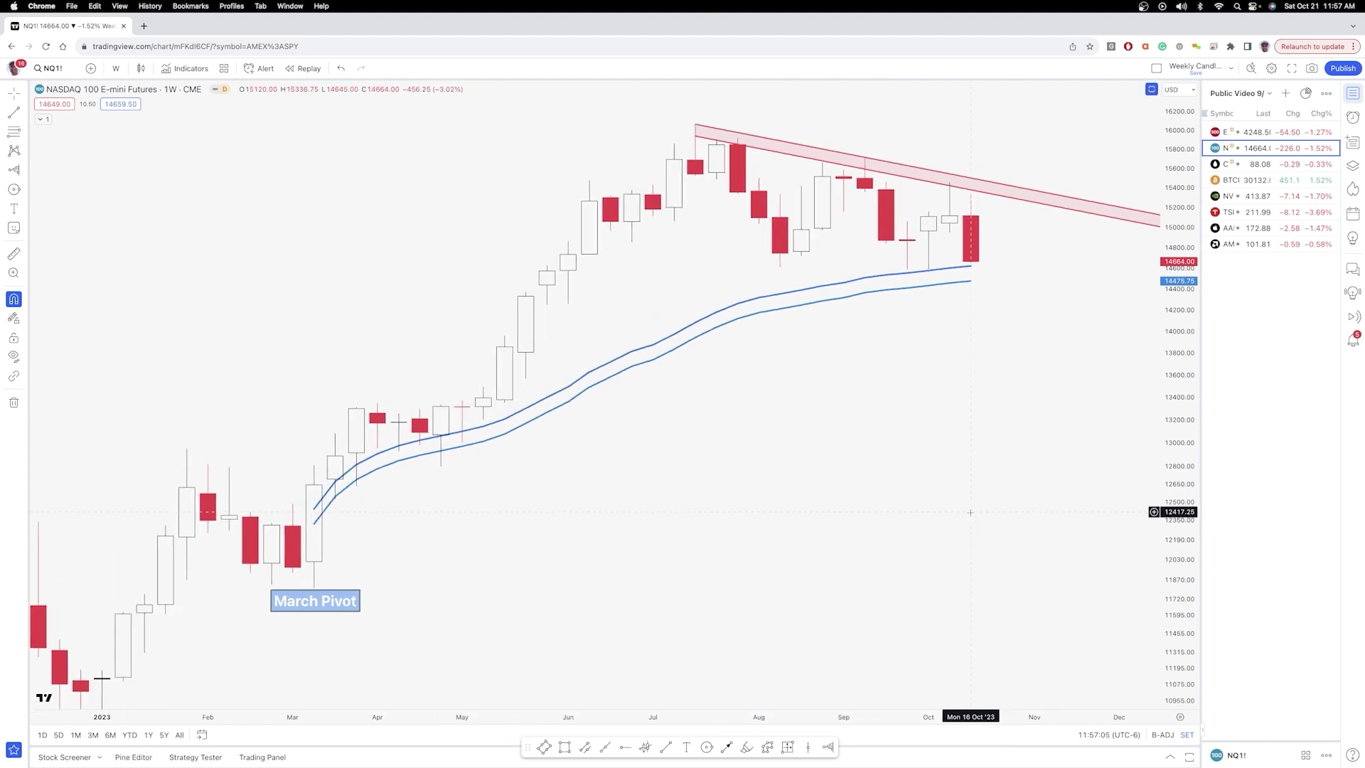
scroll(971, 512, "up", 2)
scroll(963, 518, "down", 1)
scroll(960, 520, "right", 1)
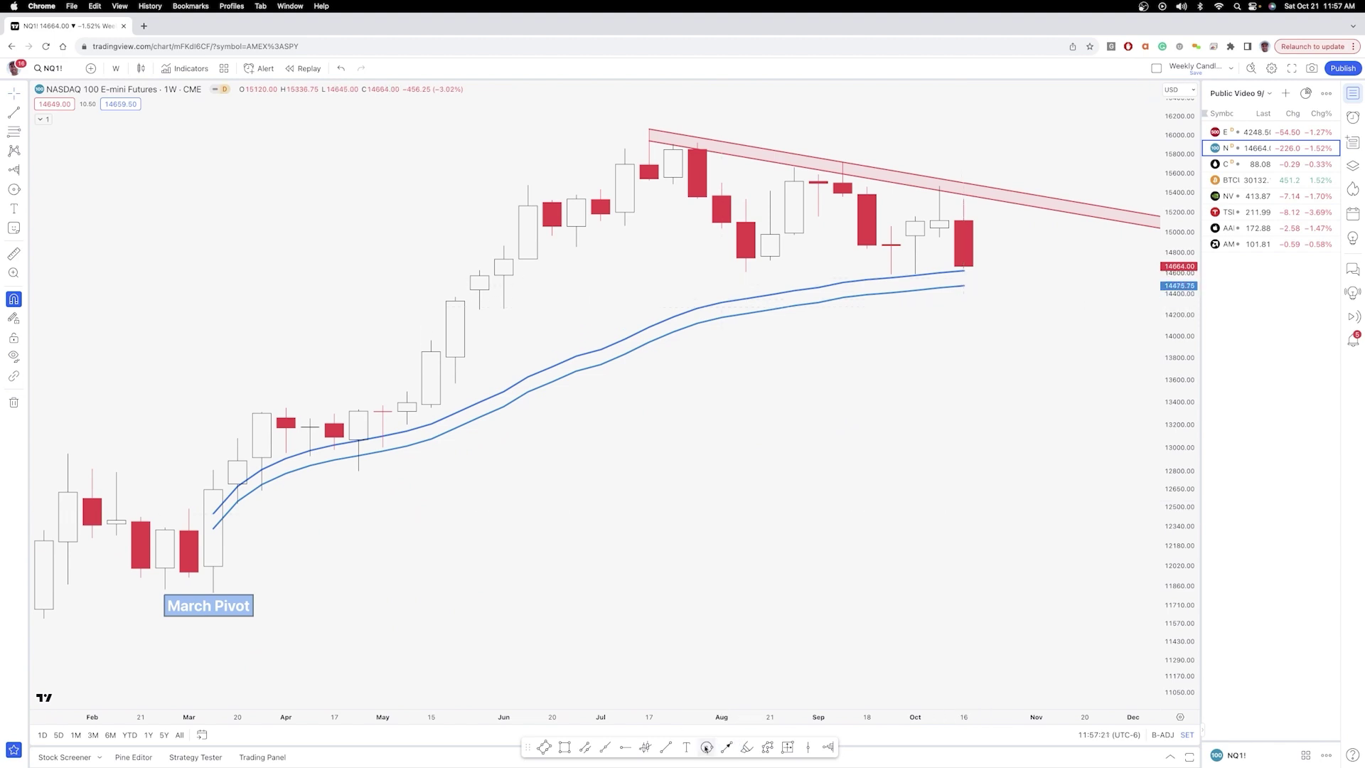
Step: Temporarily circle the mid-May candles and the latest weekly candle at the blue bands, removing each circle again
mouse_move(358, 440)
left_mouse_down()
mouse_move(360, 470)
mouse_move(320, 461)
mouse_move(443, 433)
left_mouse_up()
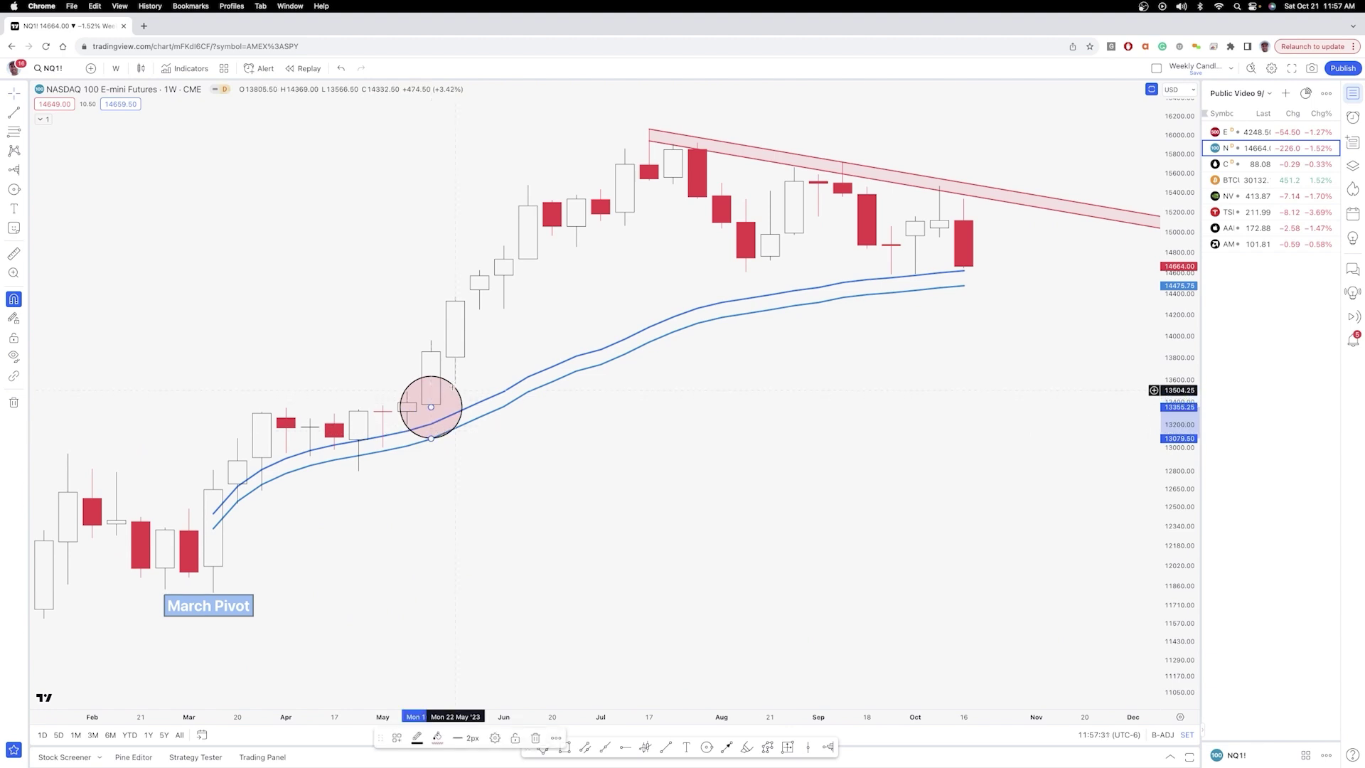
key("Delete")
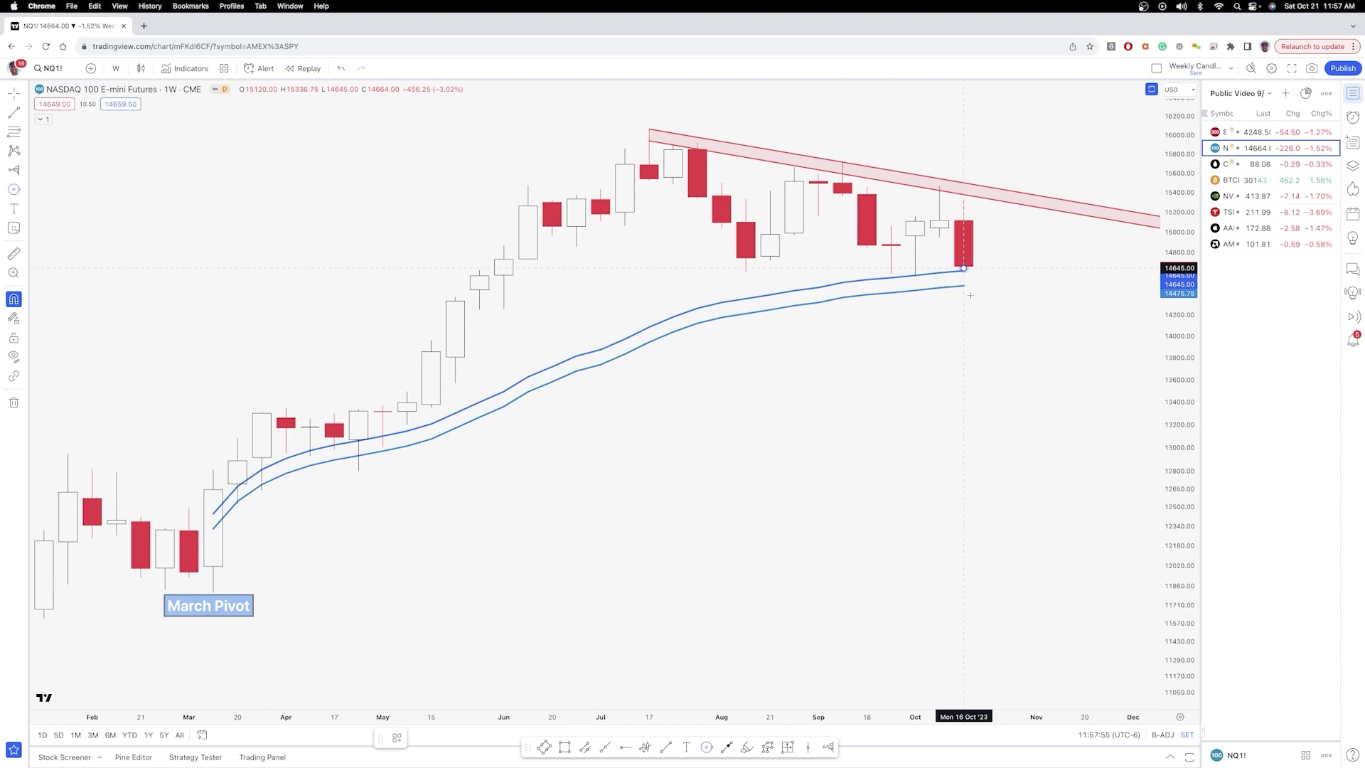
left_click(970, 293)
left_click(984, 252)
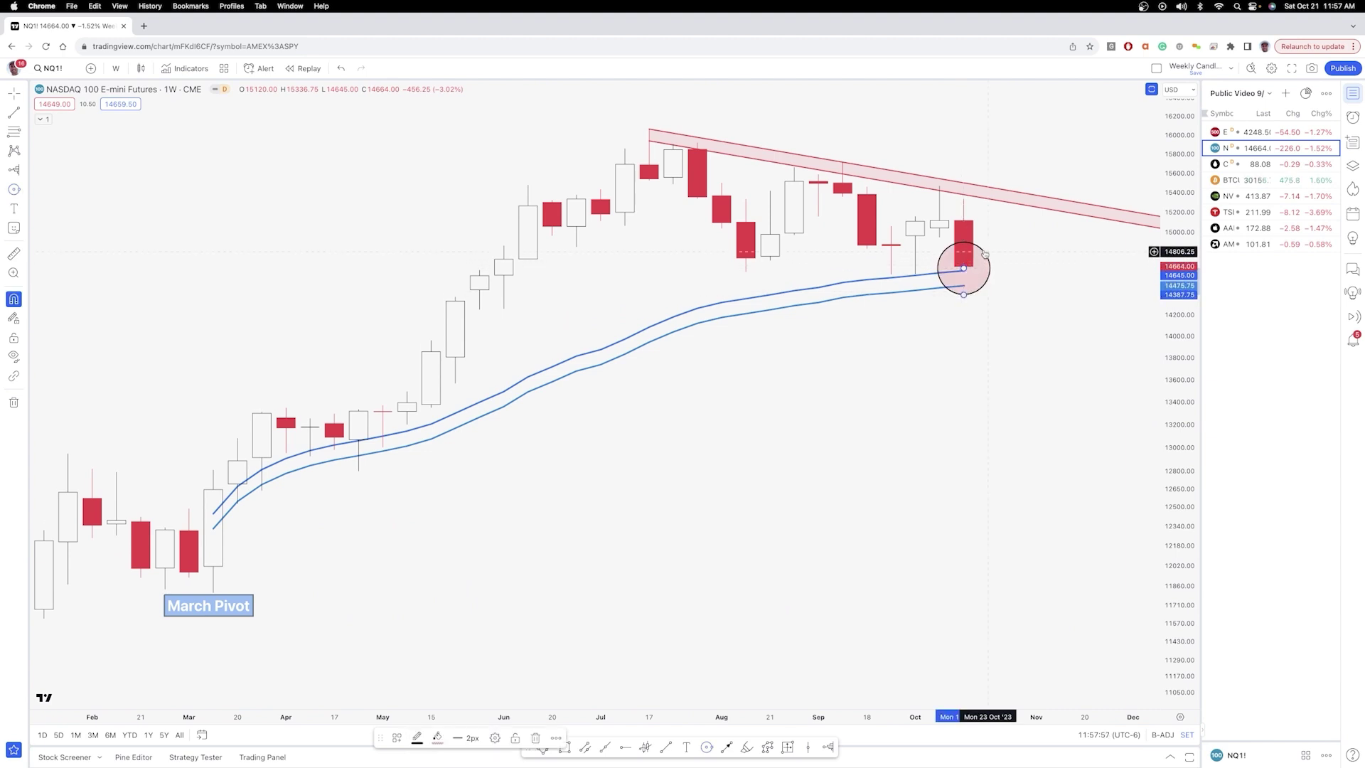
left_click_drag(984, 254, 985, 261)
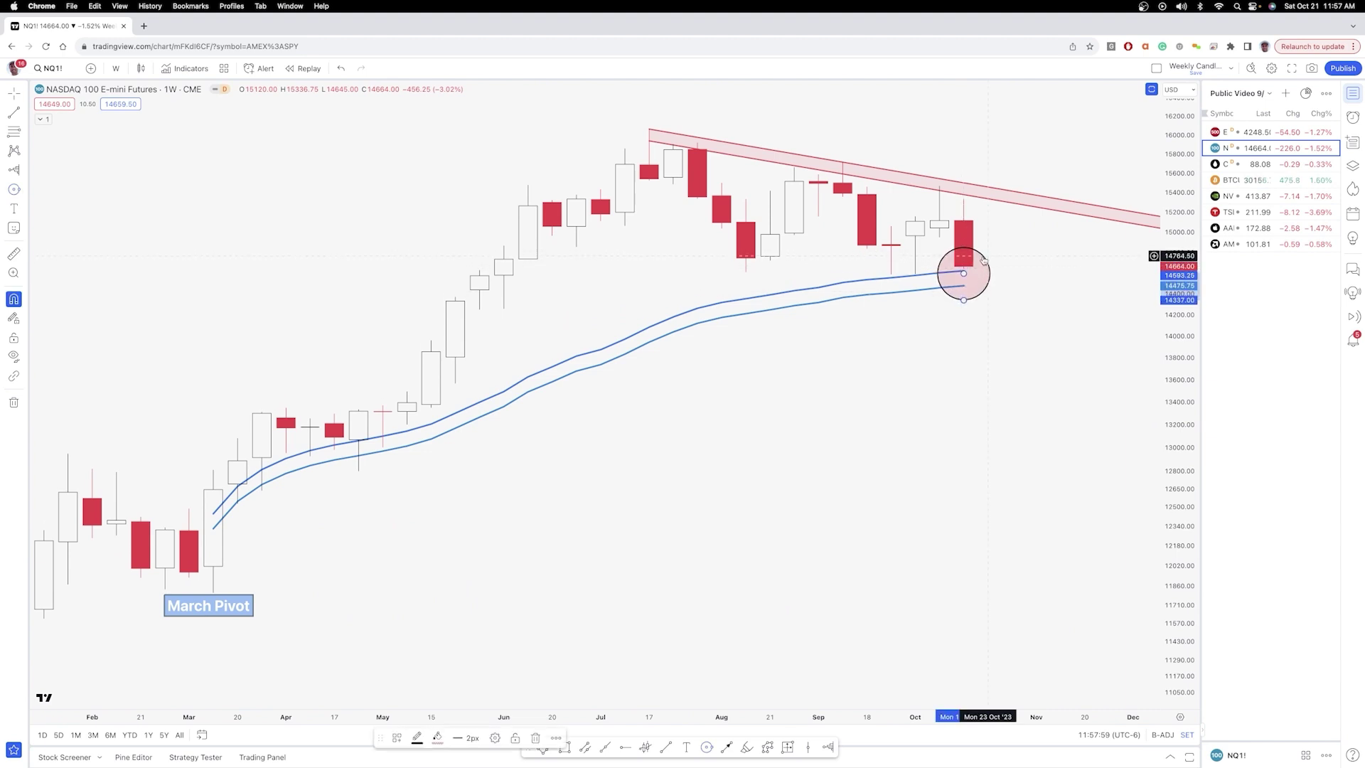
key("Delete")
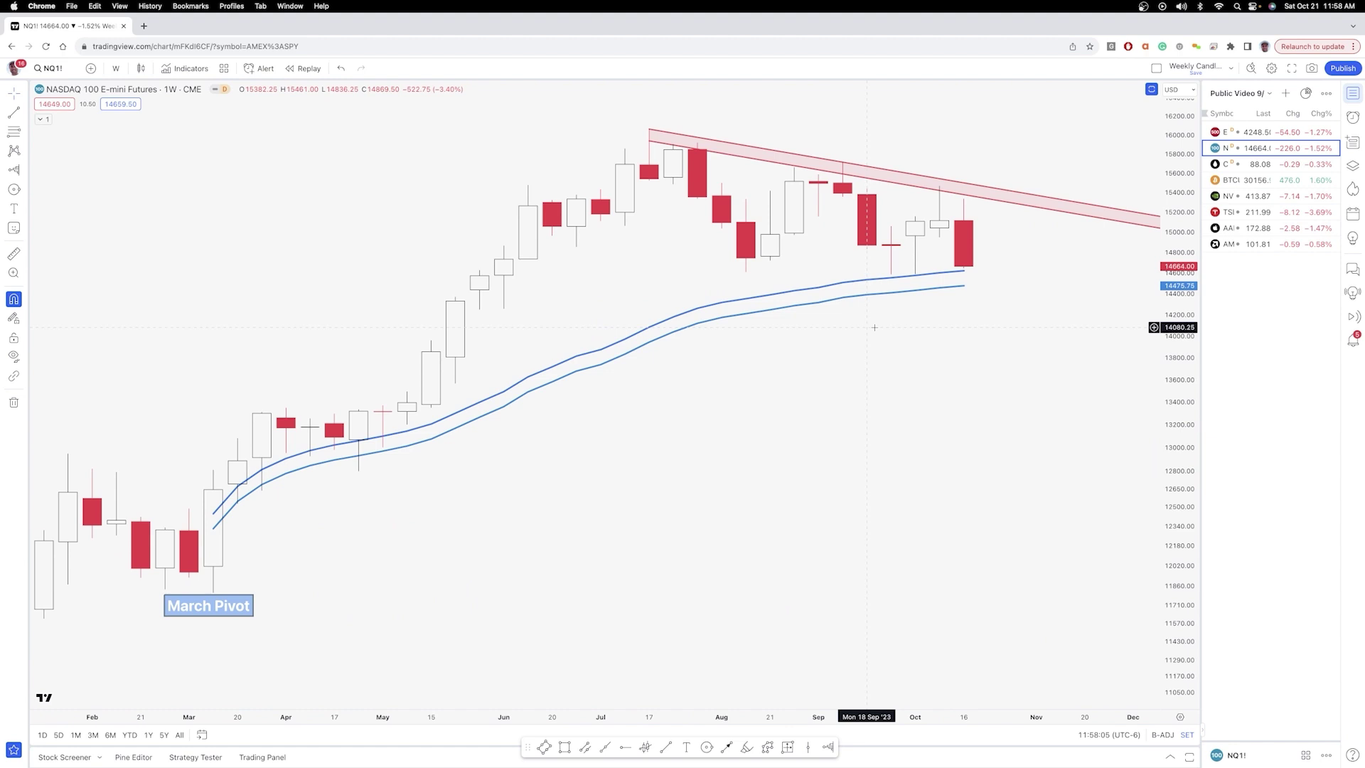
Step: Open the Light Crude Oil Futures weekly chart and fit the June '22 High, the blue bands and the S/R Flip zone in view
left_click_drag(862, 368, 848, 371)
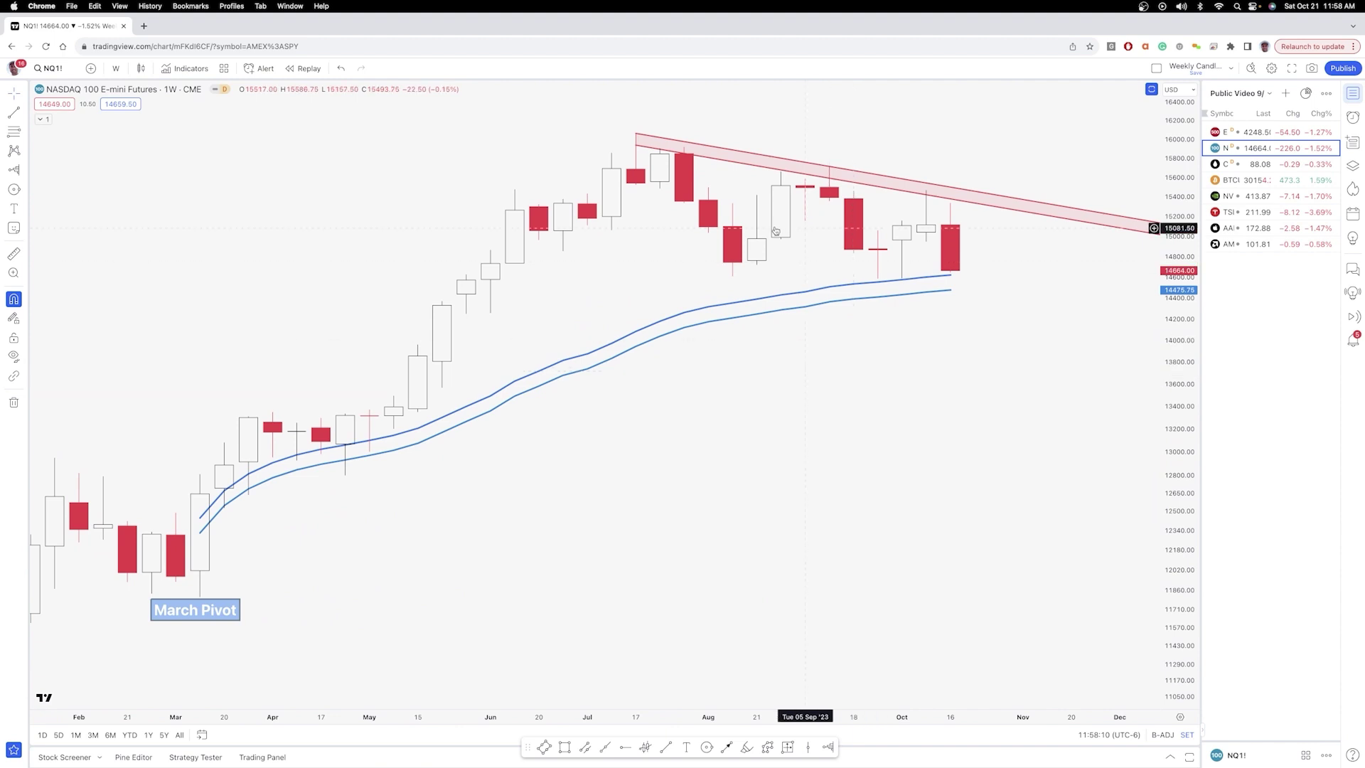
key("Down")
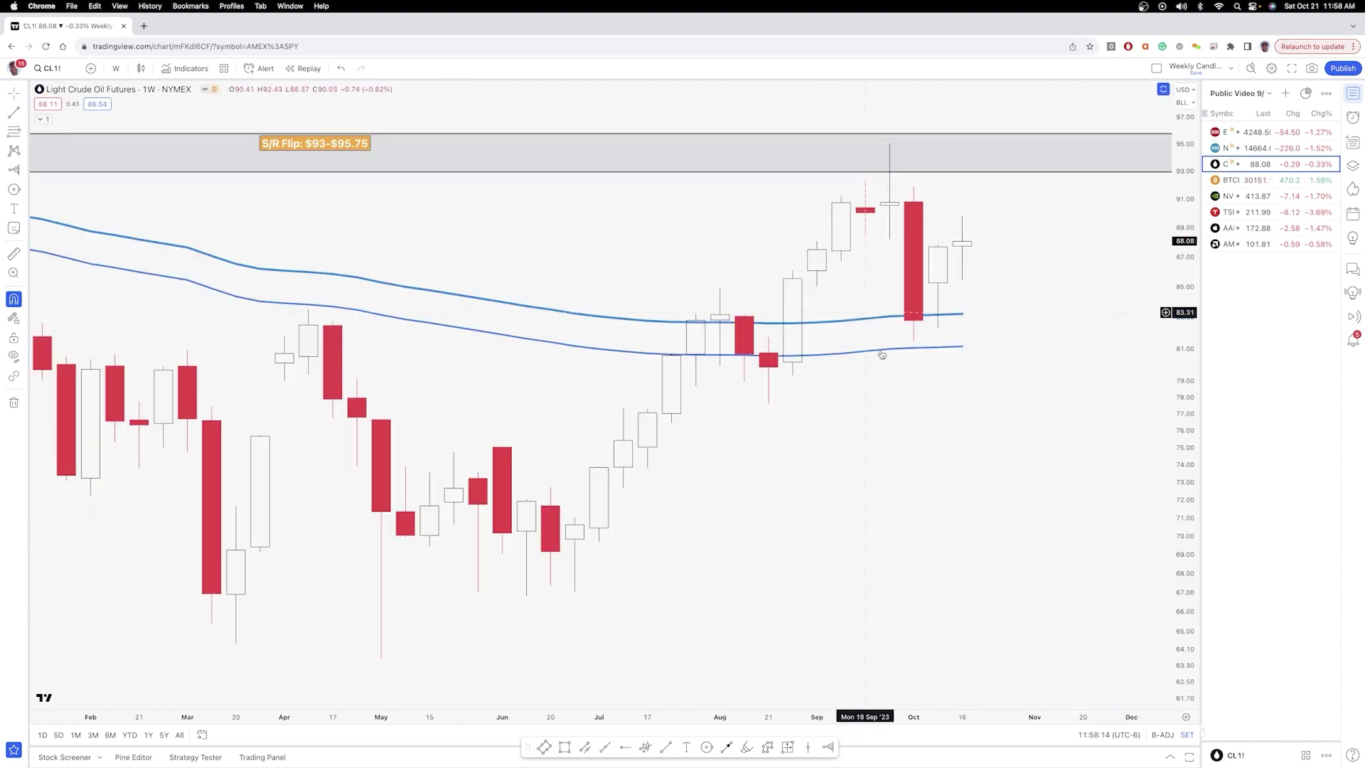
scroll(868, 355, "down", 5)
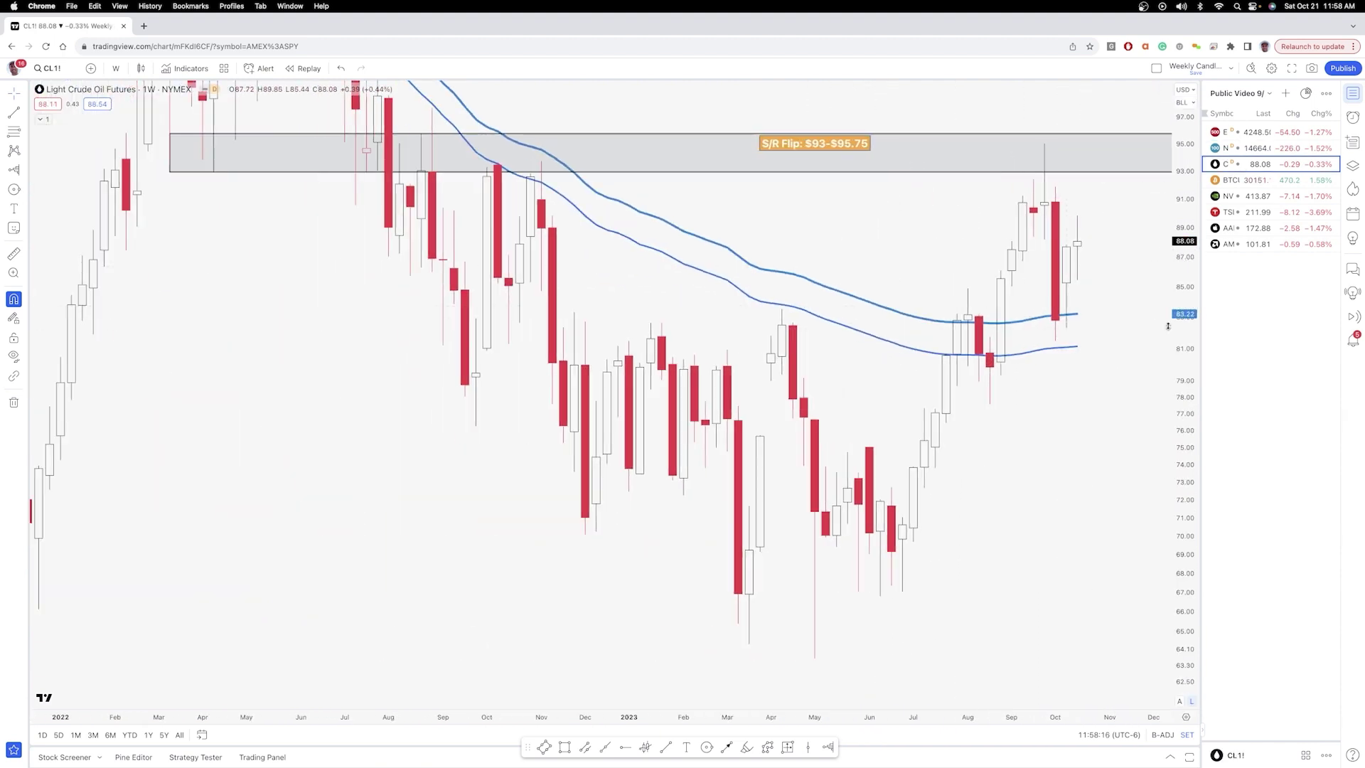
left_click_drag(1180, 284, 1180, 334)
left_click_drag(772, 261, 753, 347)
left_click_drag(1180, 250, 1180, 281)
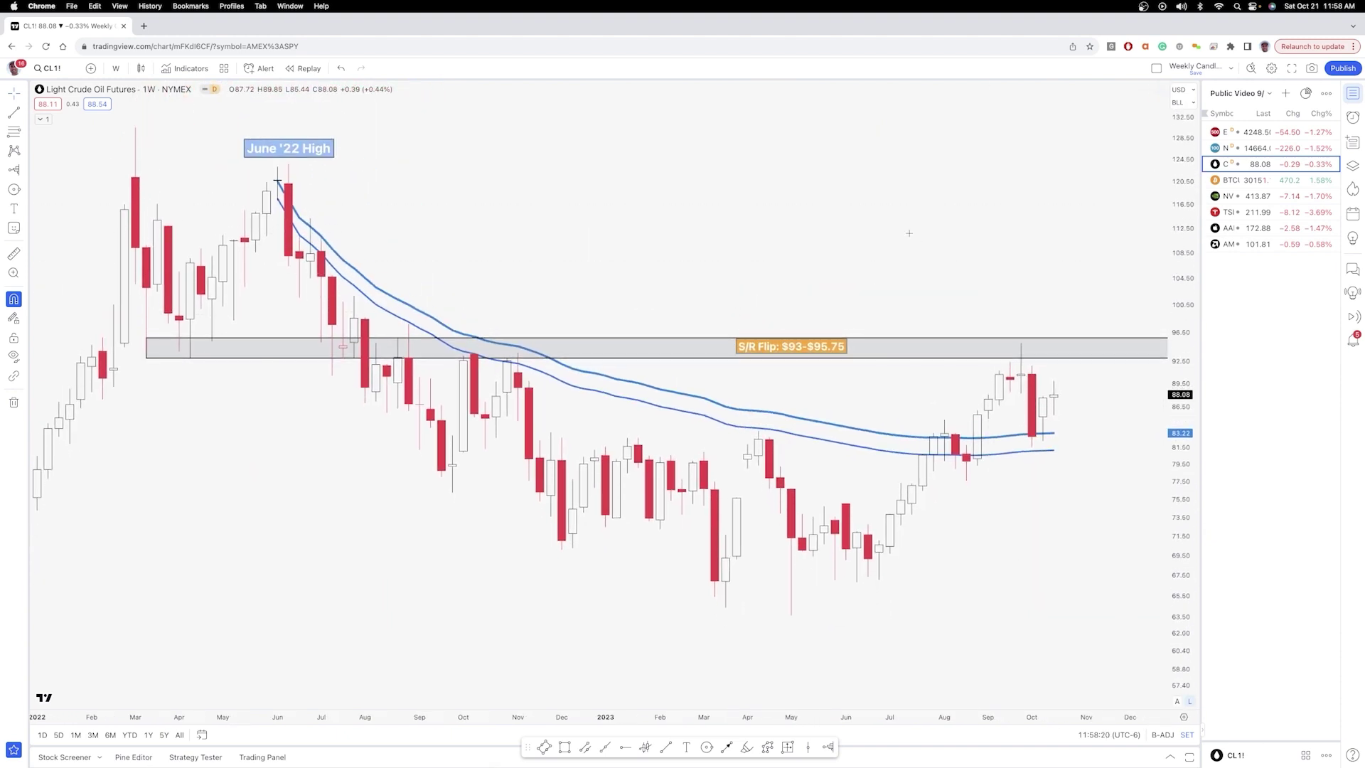
left_click_drag(902, 234, 867, 228)
scroll(867, 229, "right", 3)
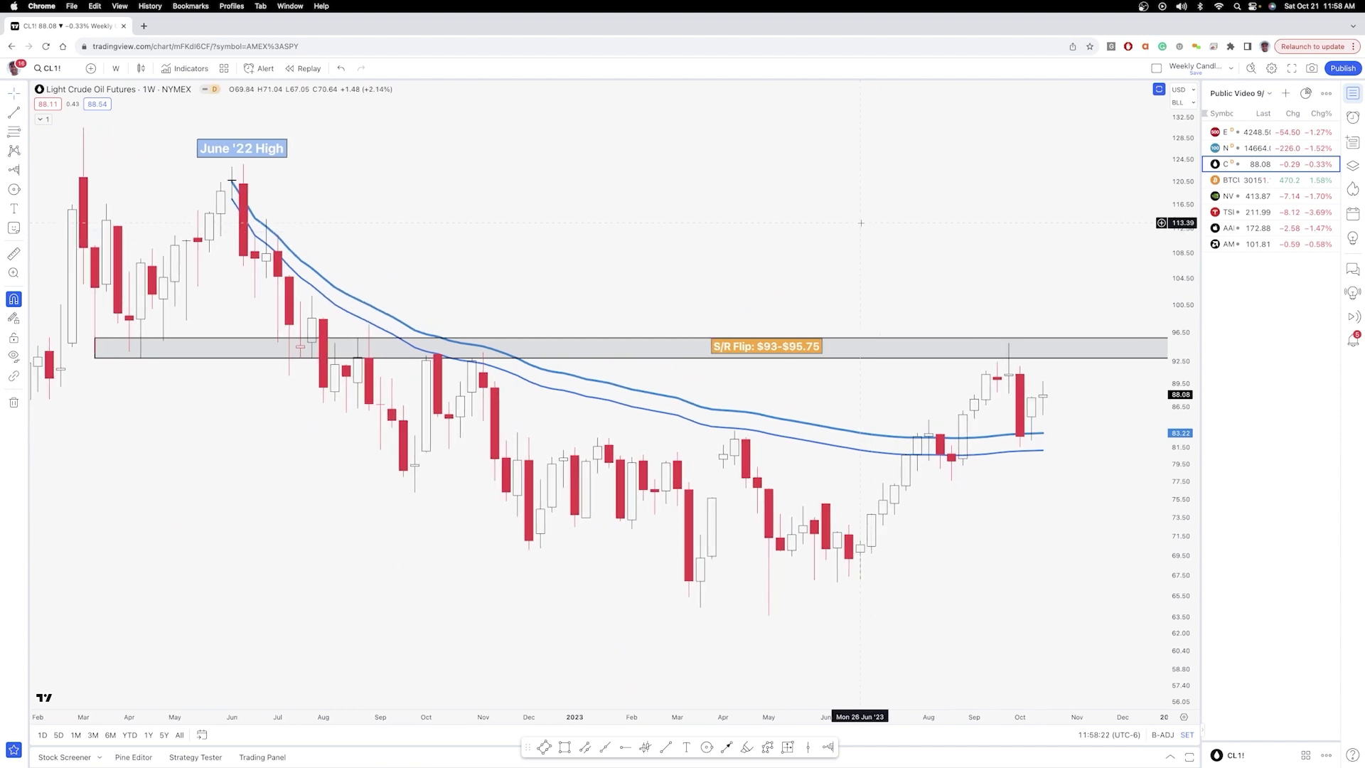
scroll(841, 218, "right", 3)
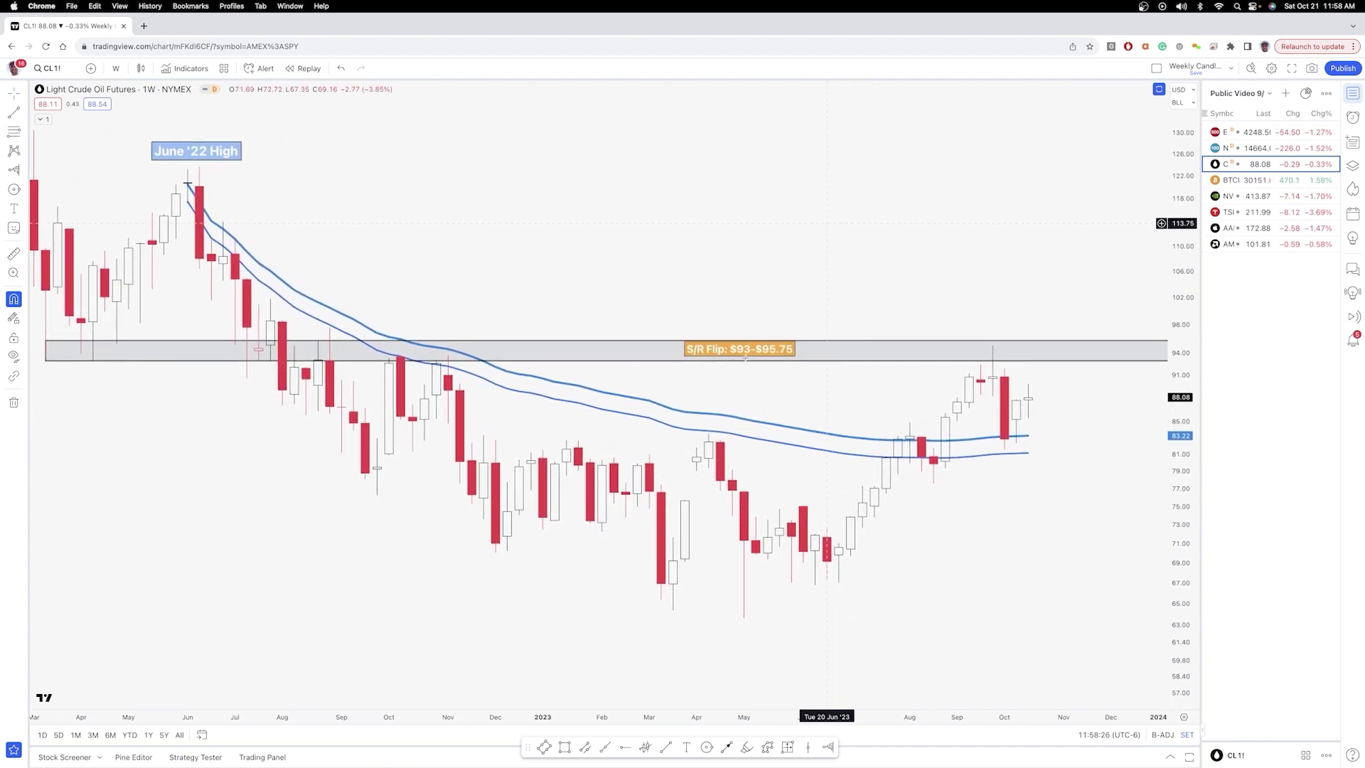
left_click(770, 353)
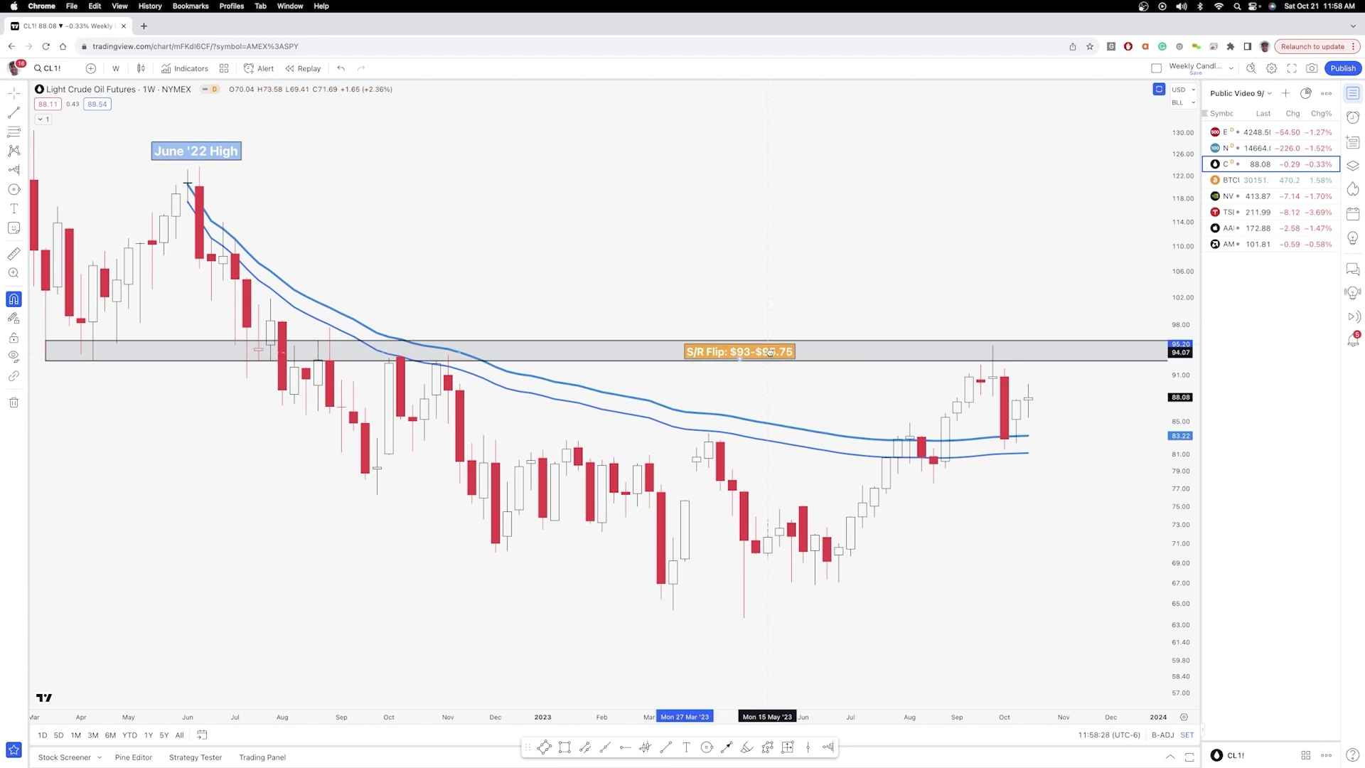
left_click(748, 285)
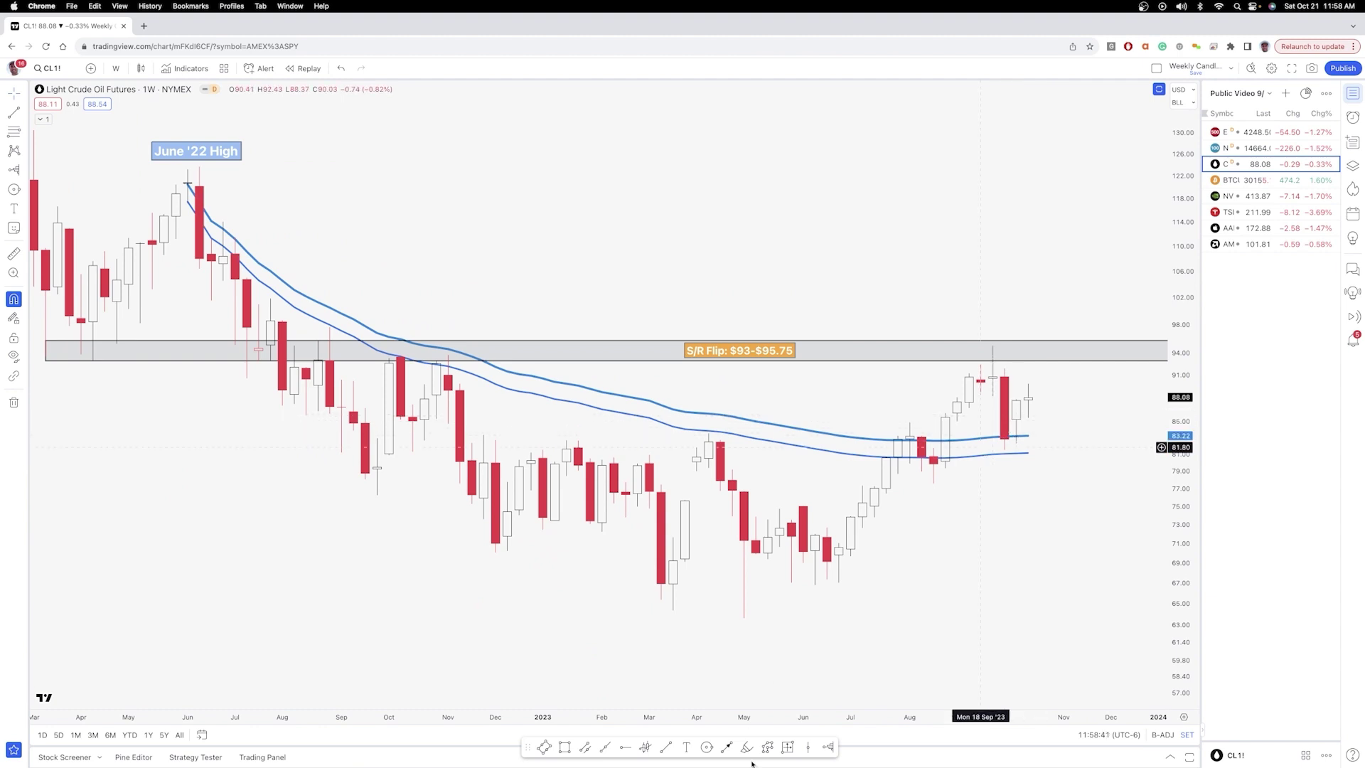
Step: Temporarily circle the October candle lows at the blue bands on the crude oil chart, and delete the circle
left_click_drag(1015, 443, 1003, 462)
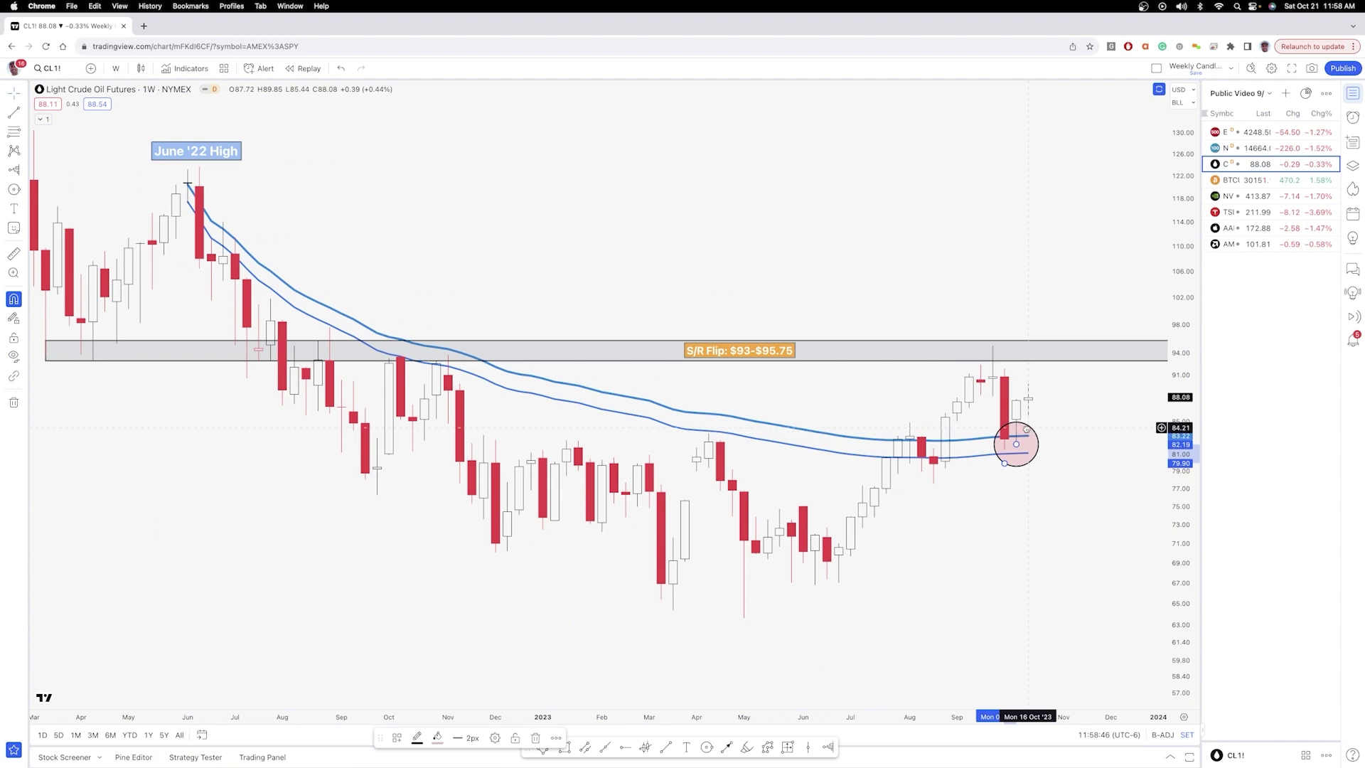
left_click(1026, 429)
left_click(1025, 427)
key("Delete")
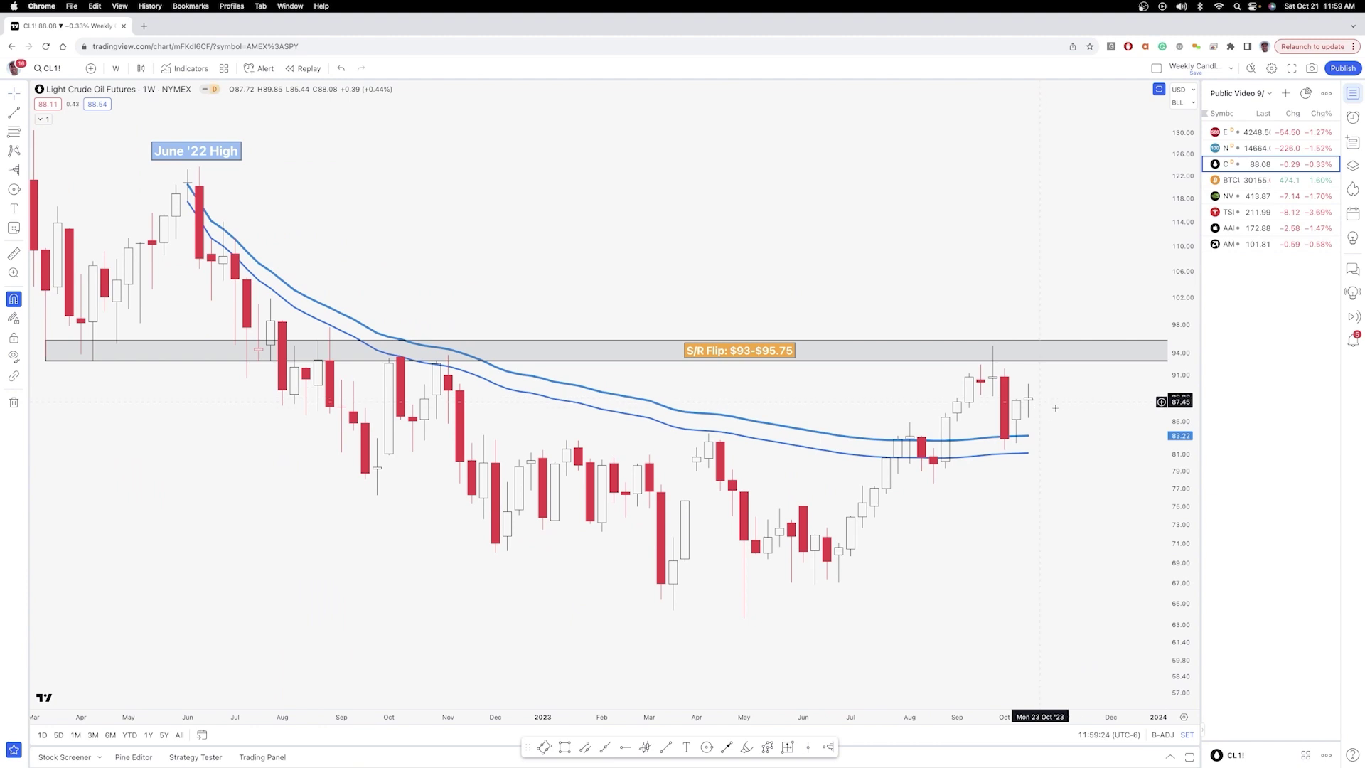
Step: Open the Bitcoin / U.S. Dollar weekly chart and examine the volume shelf, the green trendline band and the red resistance zone
scroll(1050, 410, "right", 2)
scroll(1048, 413, "right", 1)
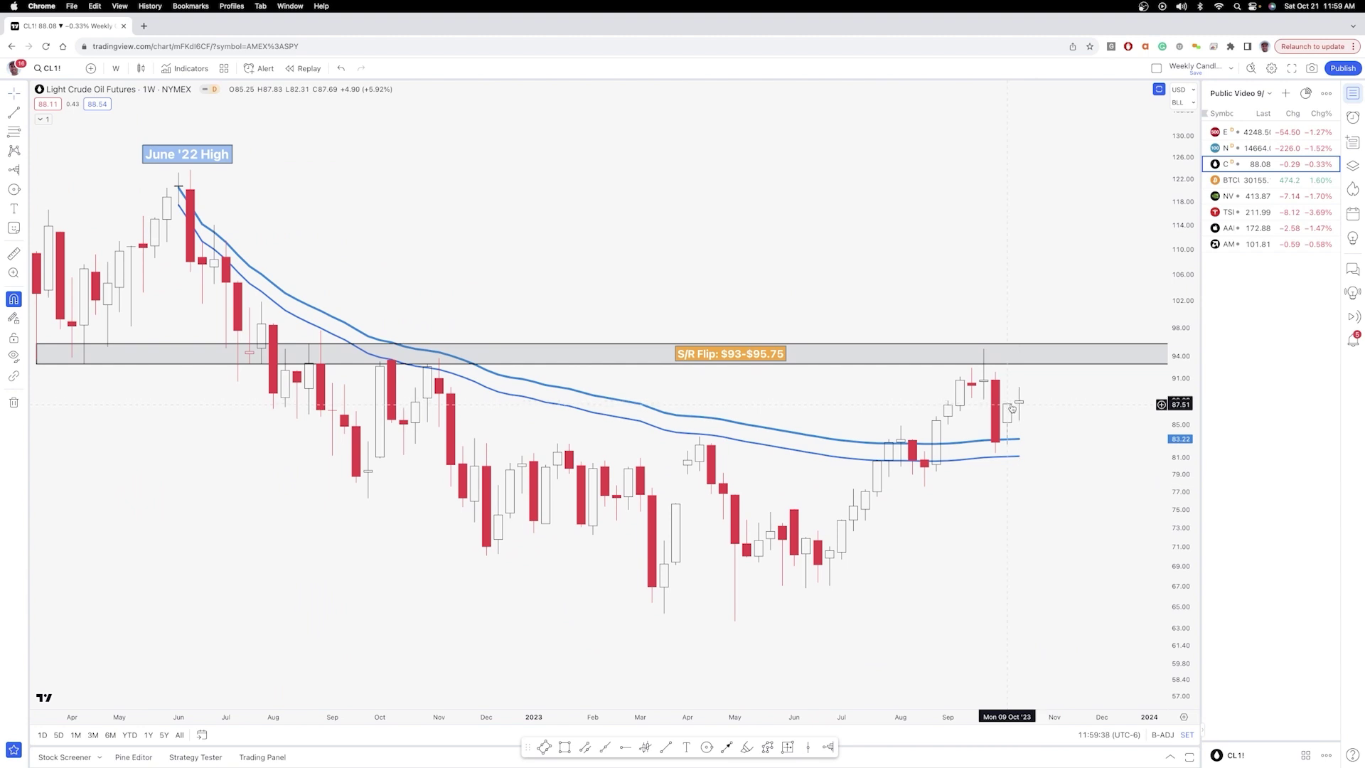
left_click(1237, 181)
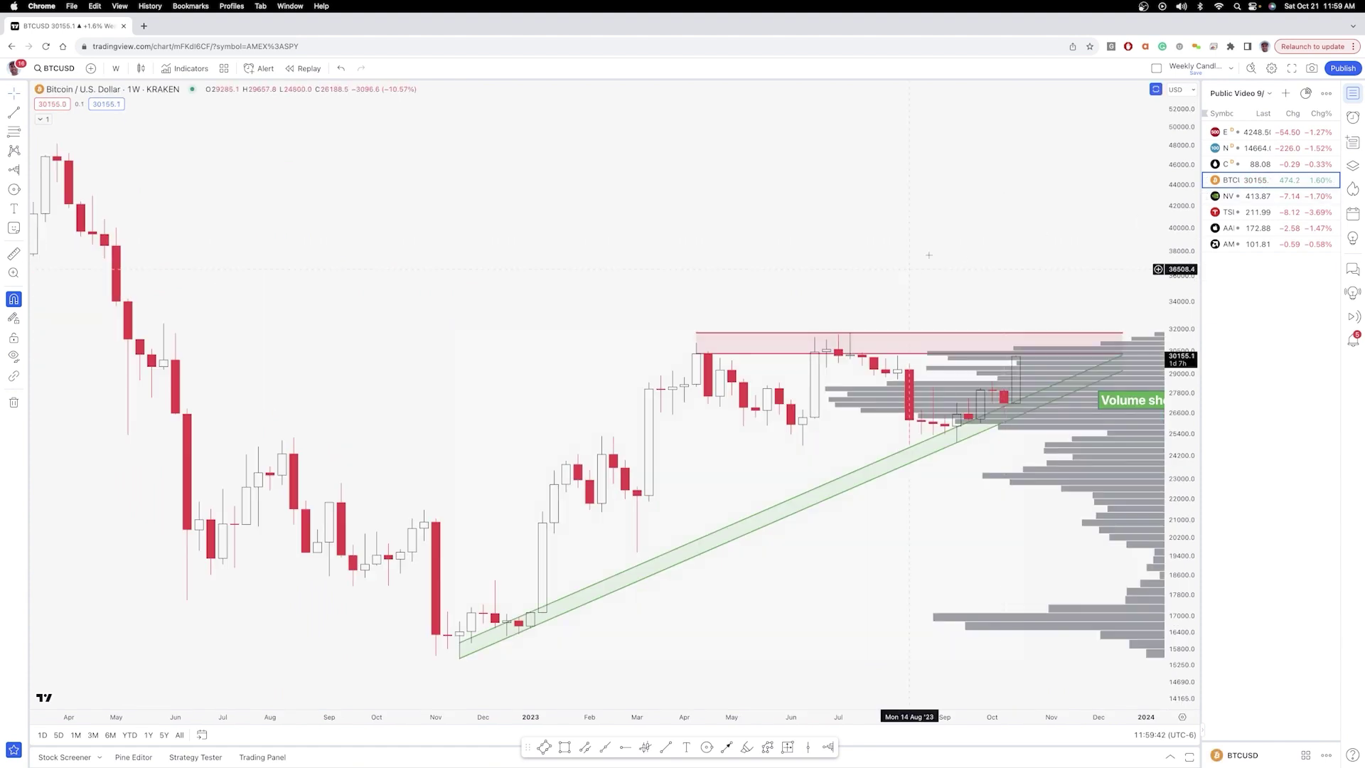
left_click_drag(865, 231, 770, 209)
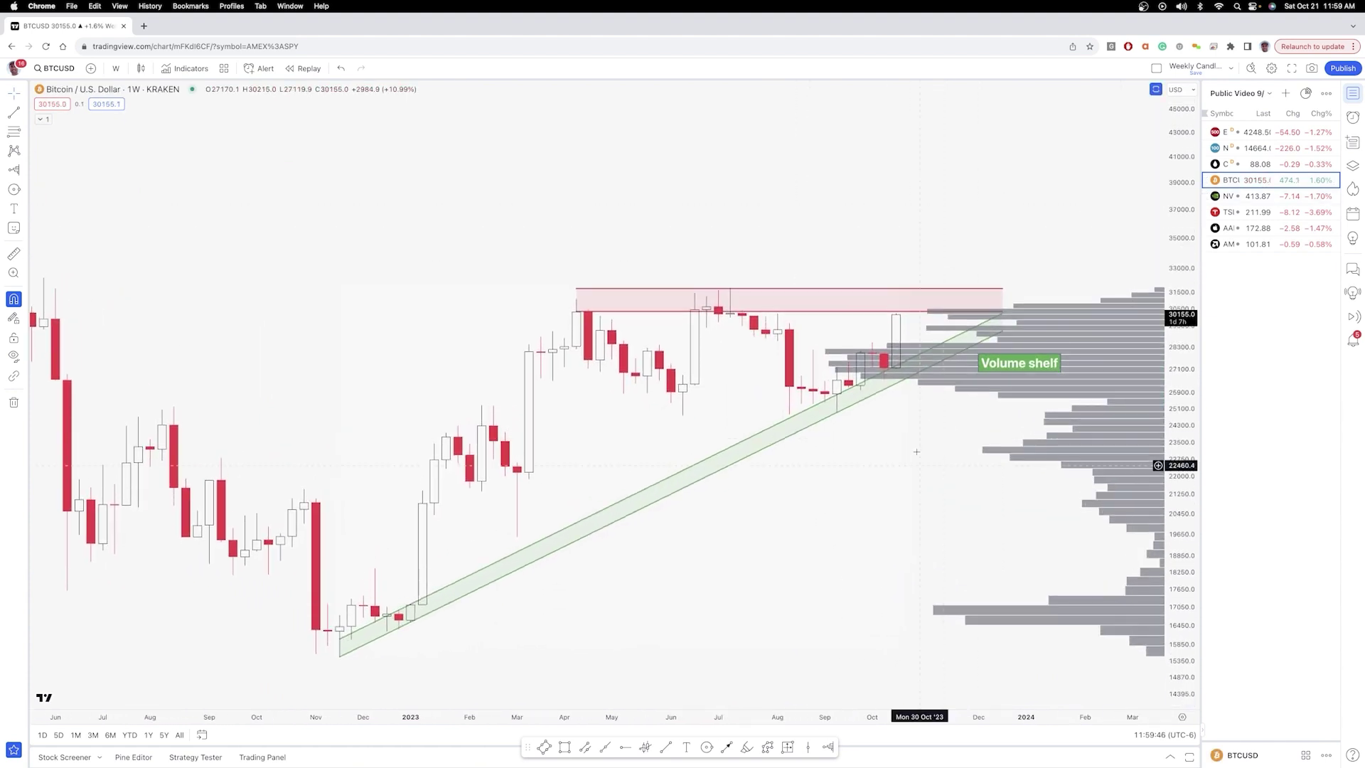
scroll(920, 425, "right", 5)
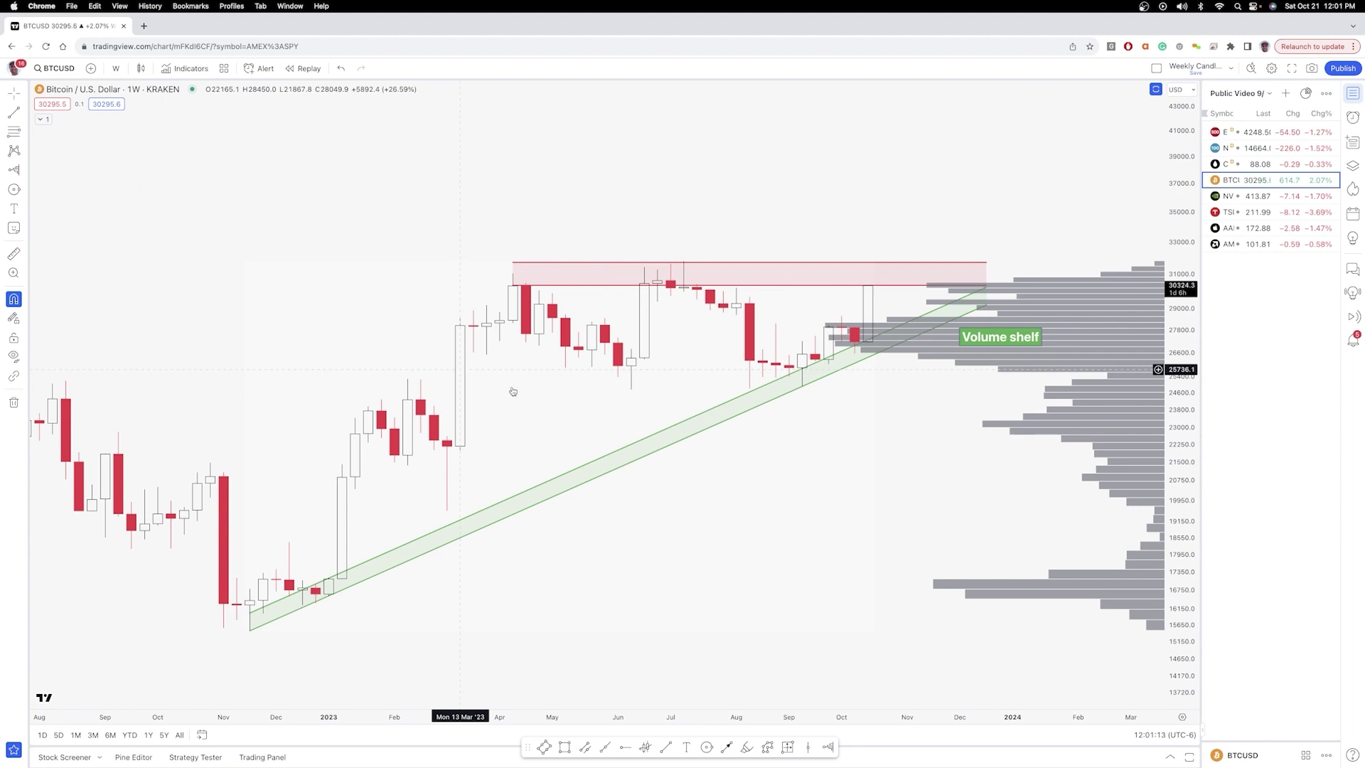
left_click(841, 370)
key("Escape")
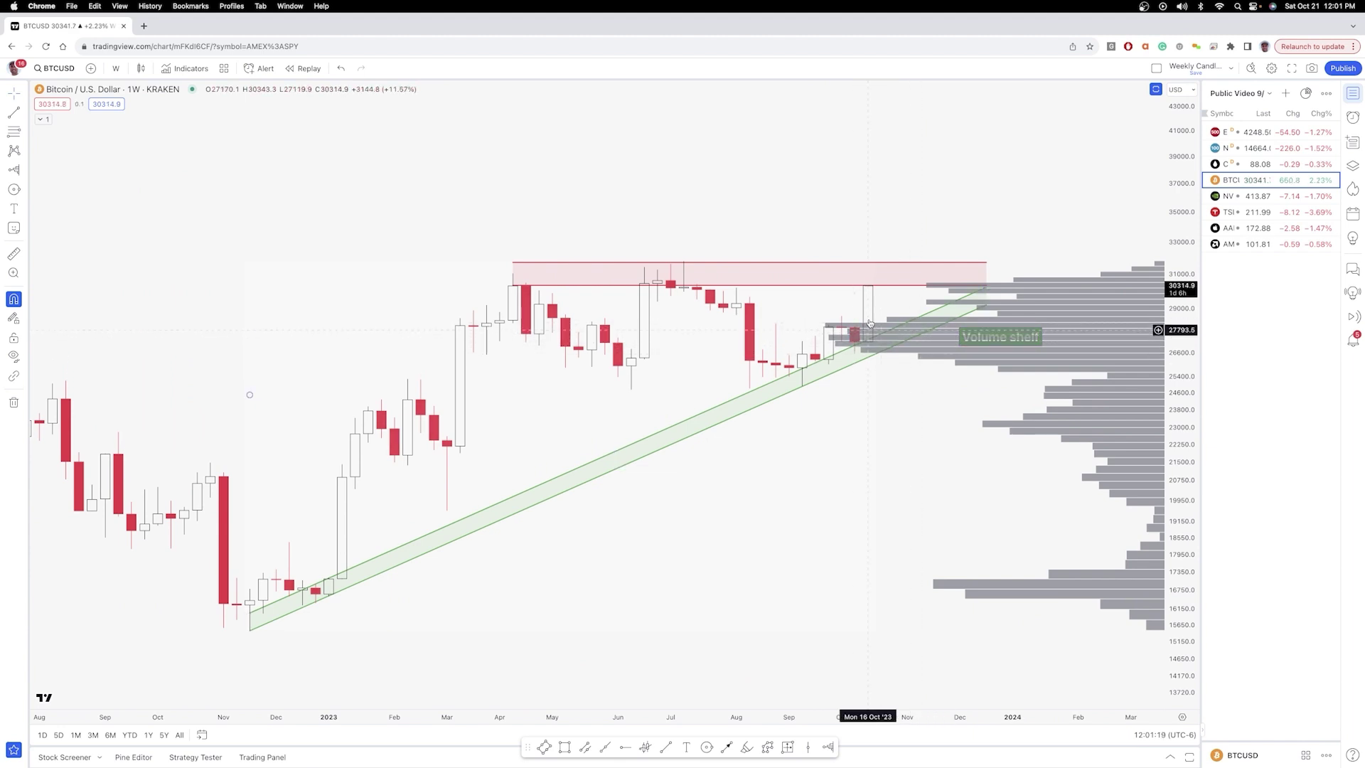
left_click(798, 287)
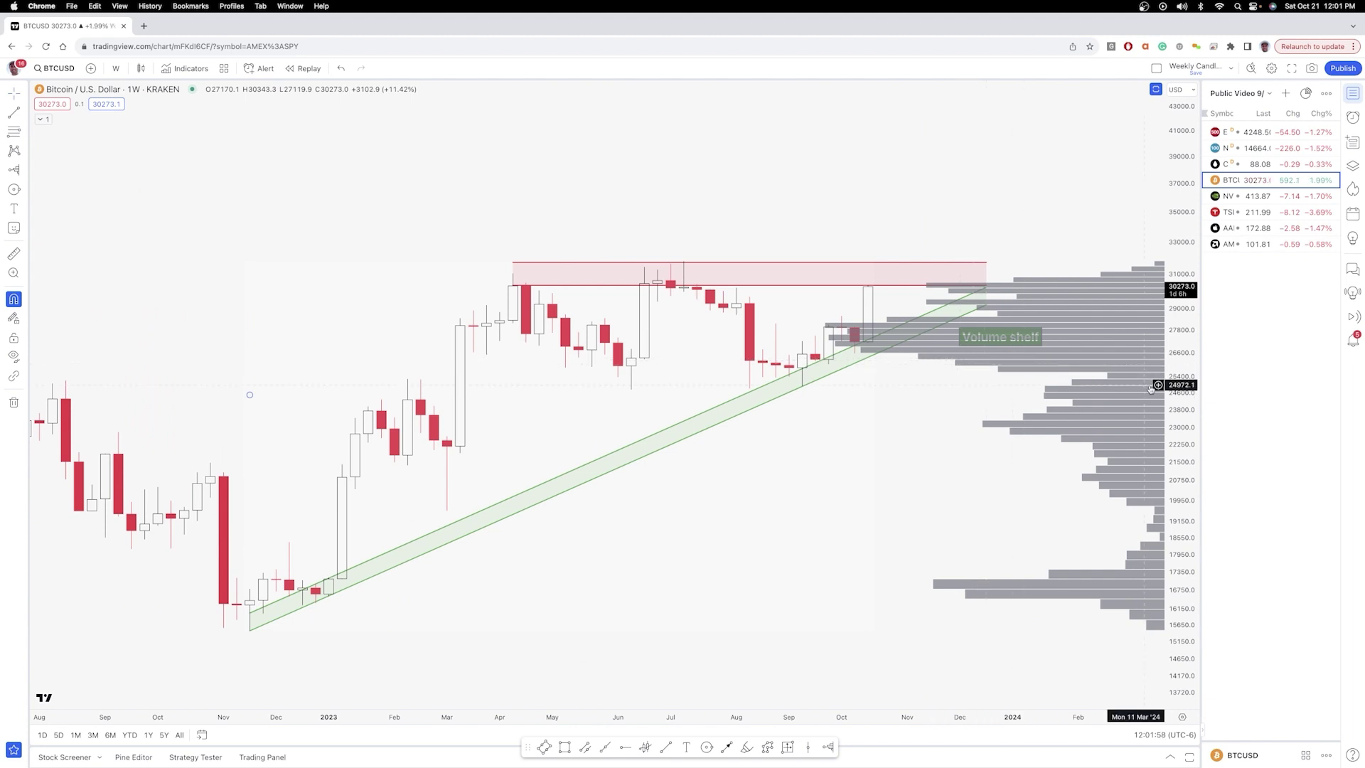
Step: Open the NVIDIA weekly chart and compress its price scale slightly
left_click(1251, 196)
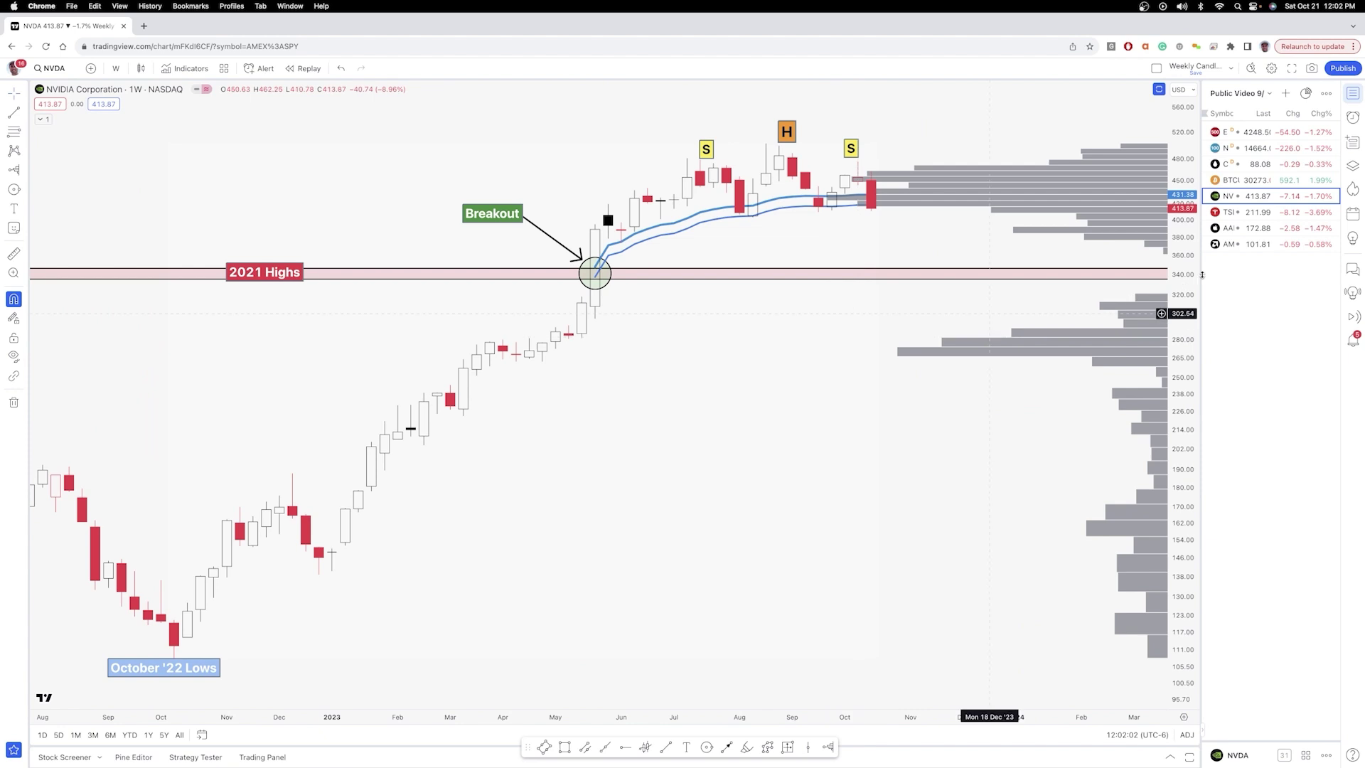
left_click_drag(1186, 271, 1186, 288)
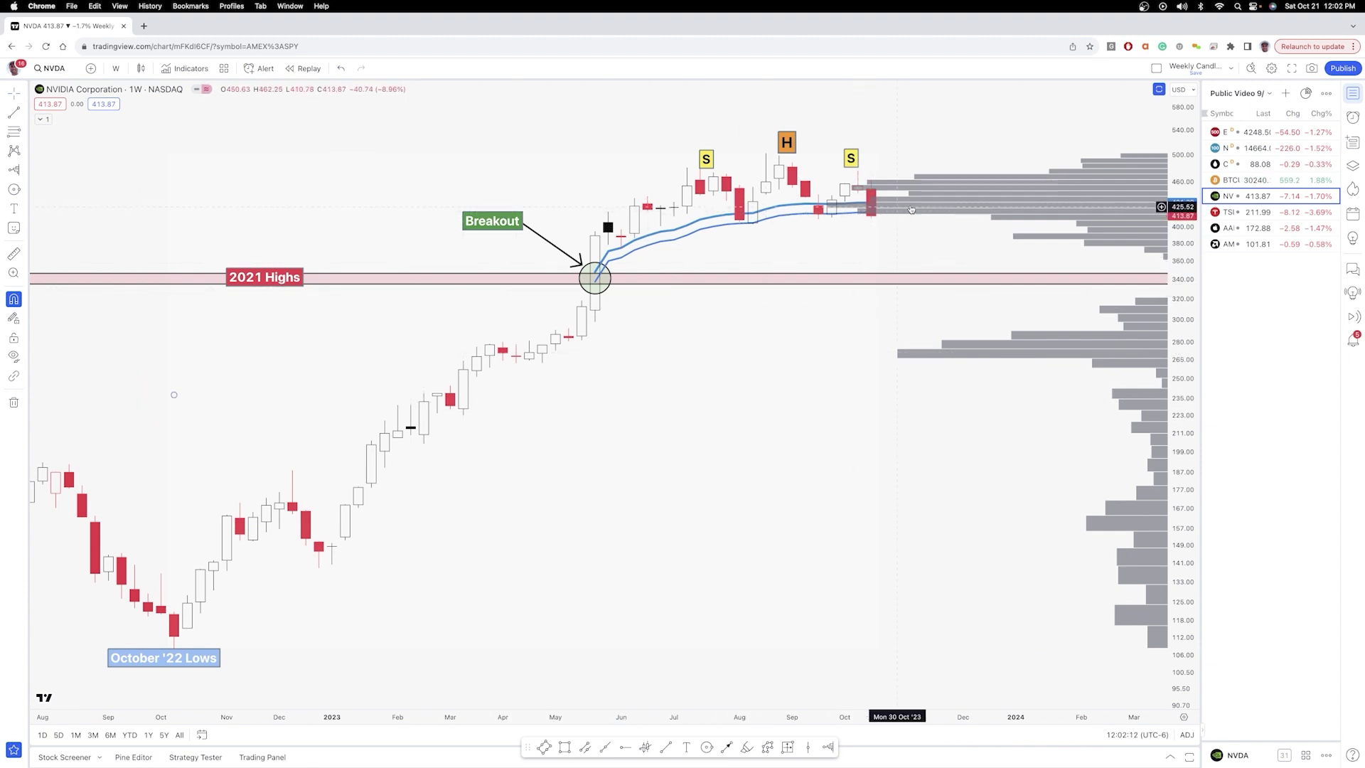
Step: Draw a temporary circle beneath the latest NVIDIA candle, move it onto the 2021 Highs zone, and delete it
left_click(884, 357)
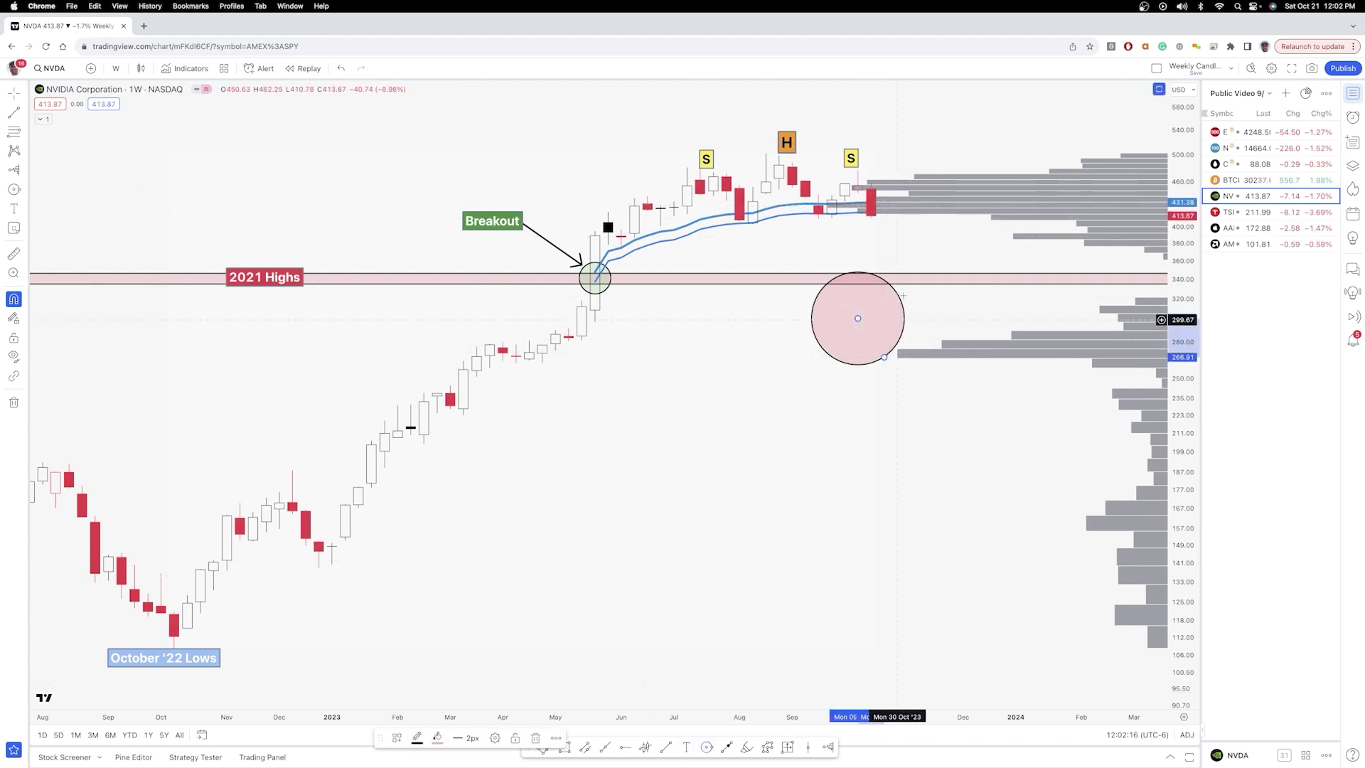
mouse_move(903, 283)
left_mouse_down()
mouse_move(923, 232)
mouse_move(1104, 276)
mouse_move(938, 261)
mouse_move(1060, 253)
mouse_move(927, 241)
left_mouse_up()
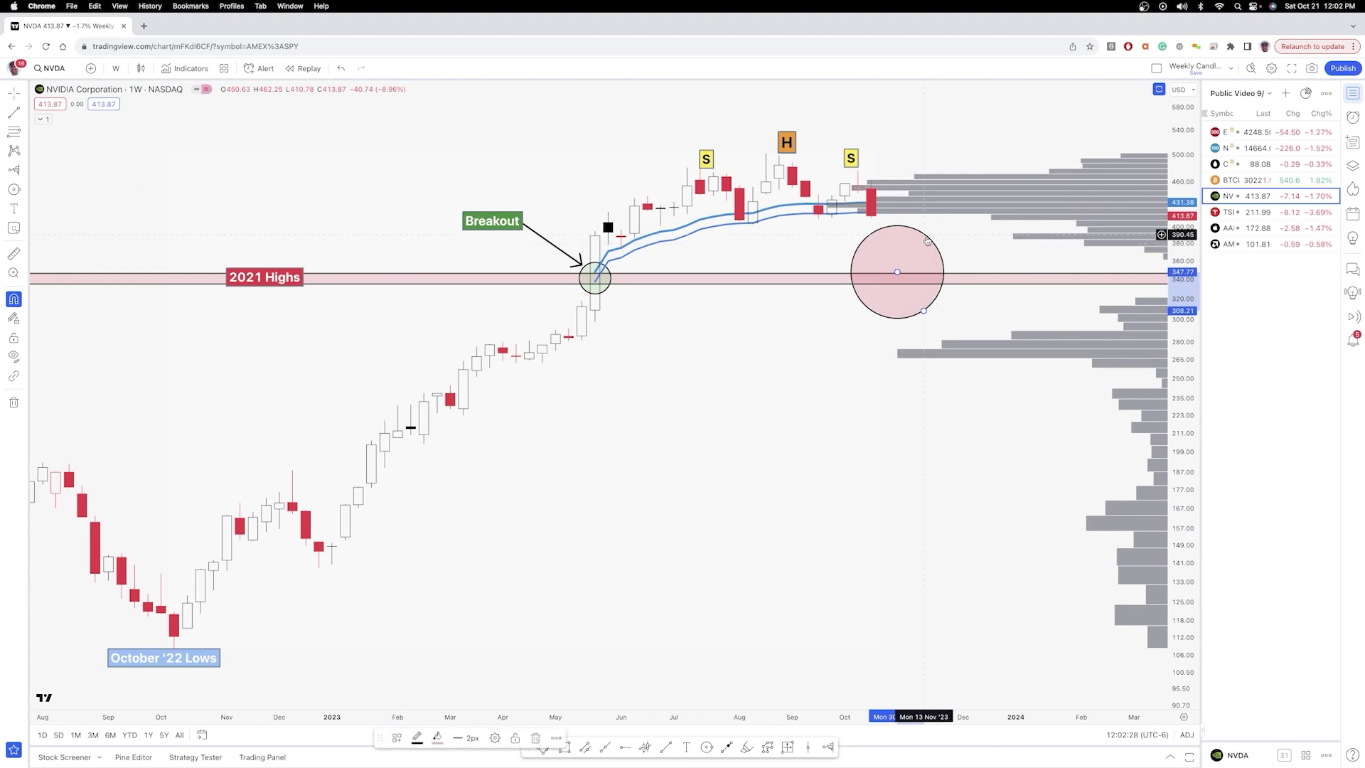
key("Delete")
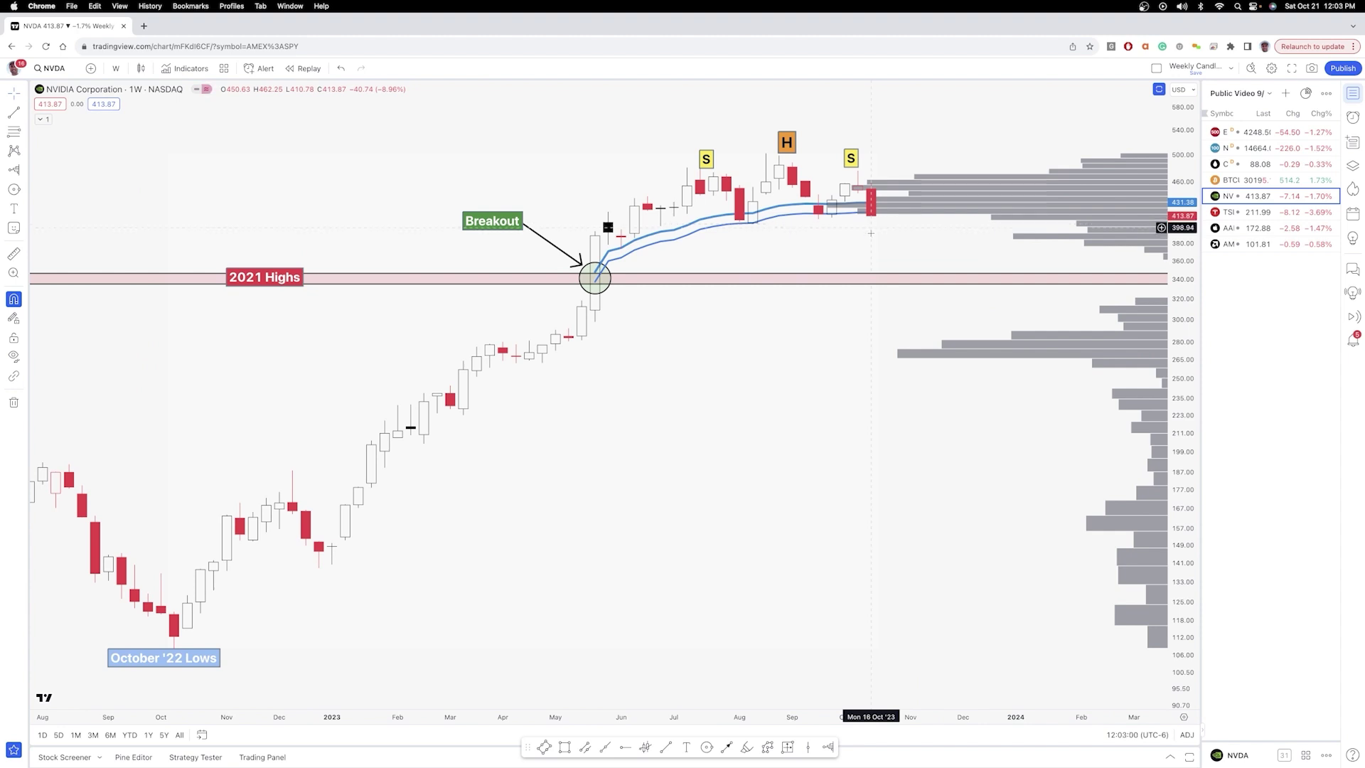
Step: Open the Tesla weekly chart from the watchlist
left_click_drag(871, 233, 872, 230)
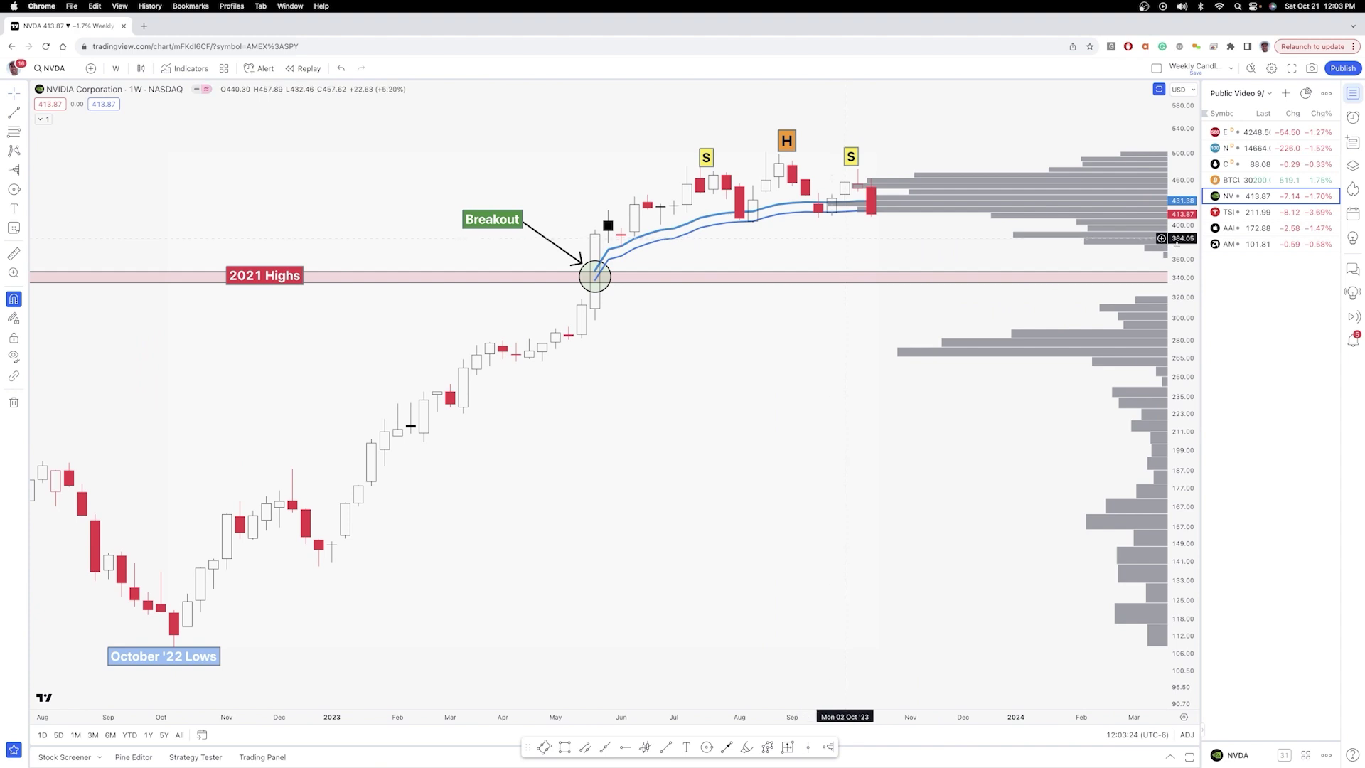
left_click(1243, 218)
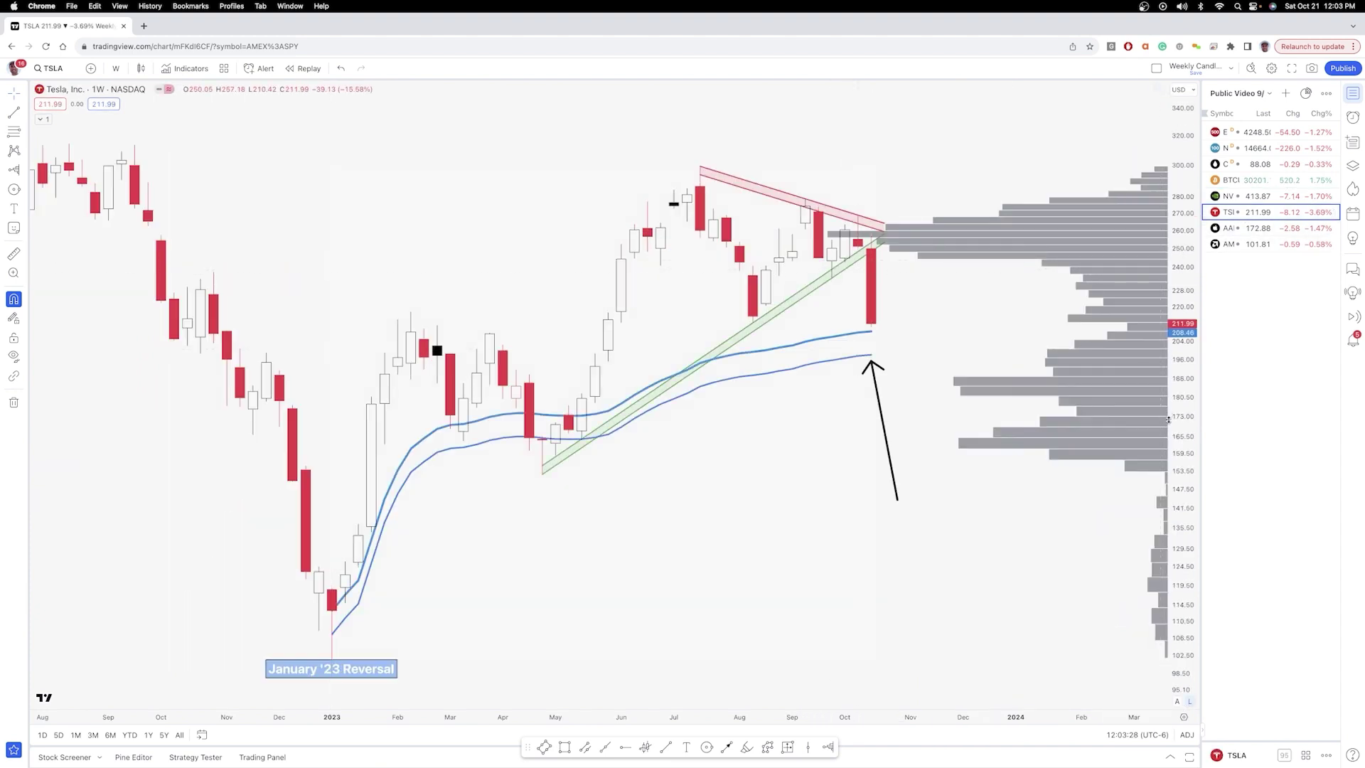
Step: Delete the black arrow beneath the latest candle on the Tesla weekly chart
left_click_drag(1181, 250, 1180, 320)
scroll(930, 494, "up", 2)
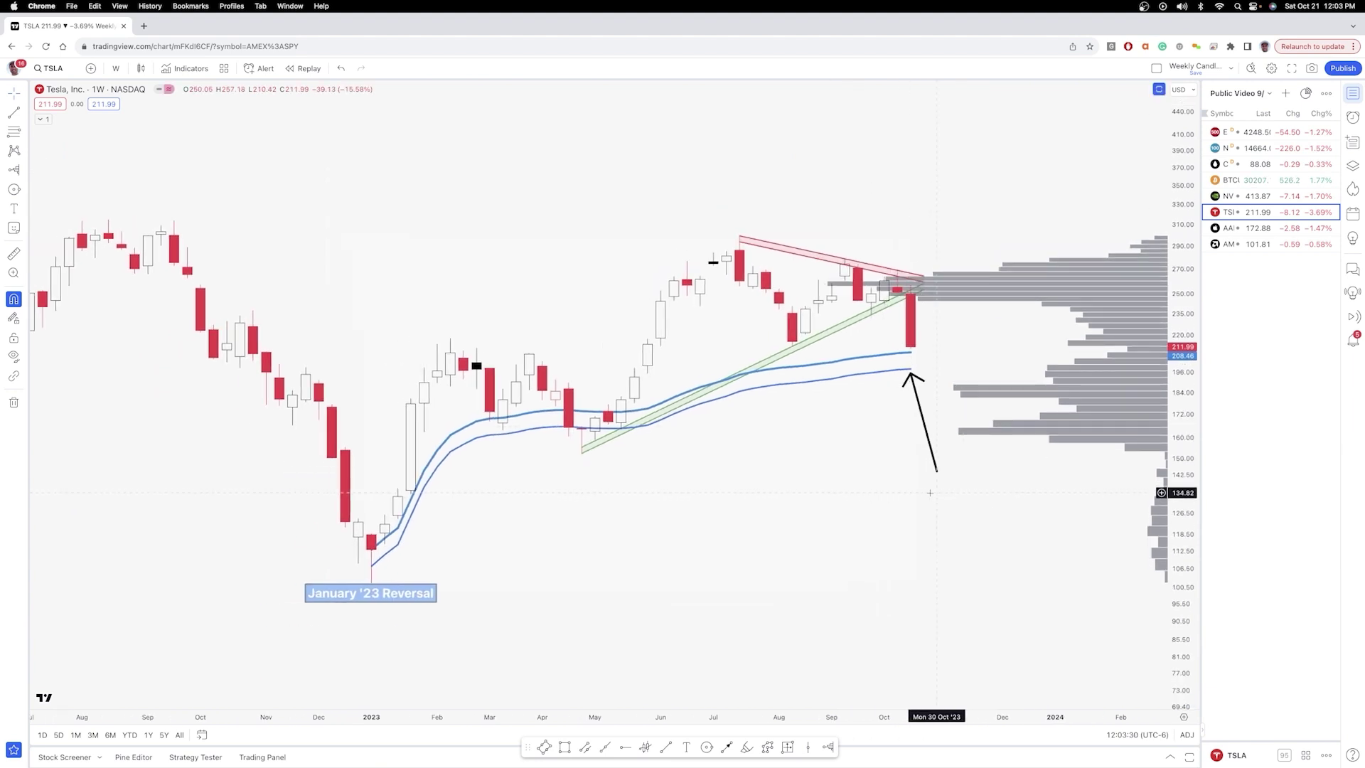
scroll(924, 497, "up", 2)
scroll(918, 504, "up", 3)
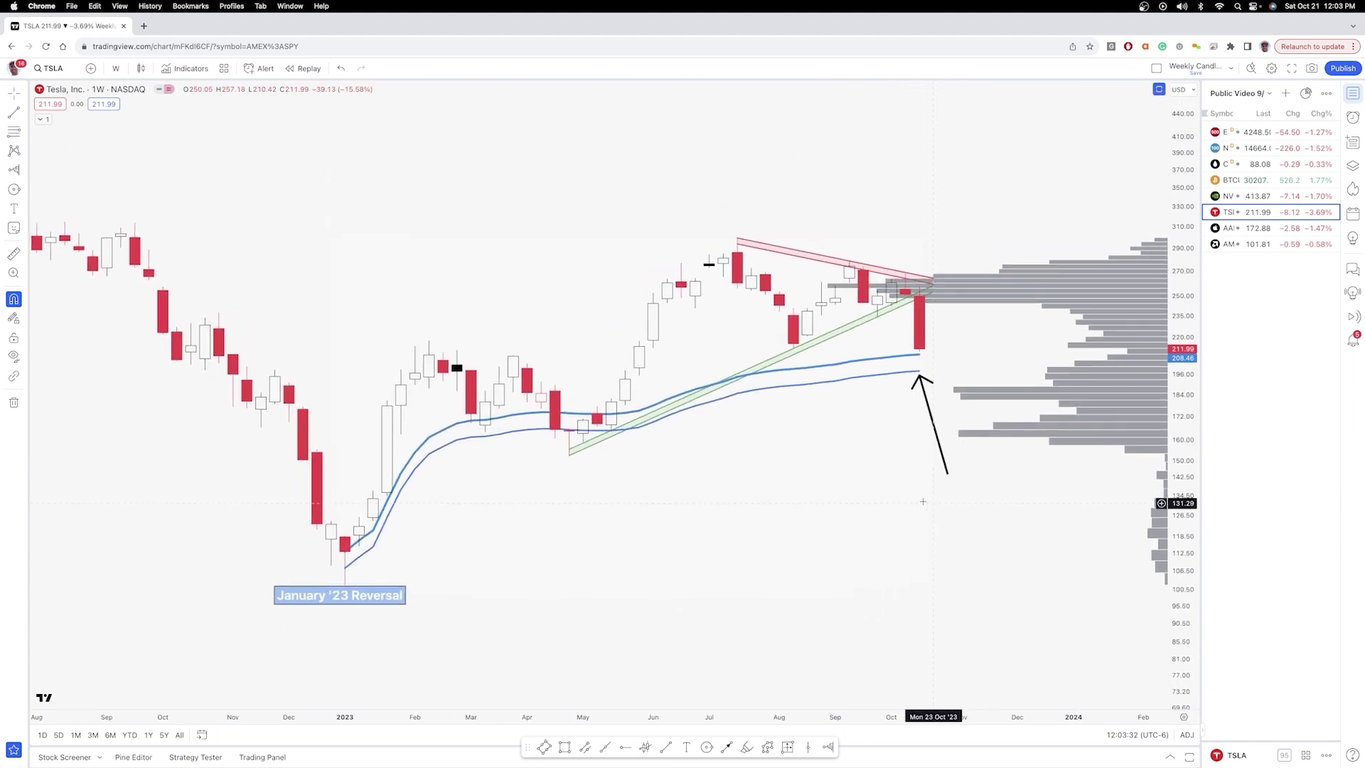
left_click_drag(1182, 501, 1180, 464)
left_click_drag(823, 540, 843, 540)
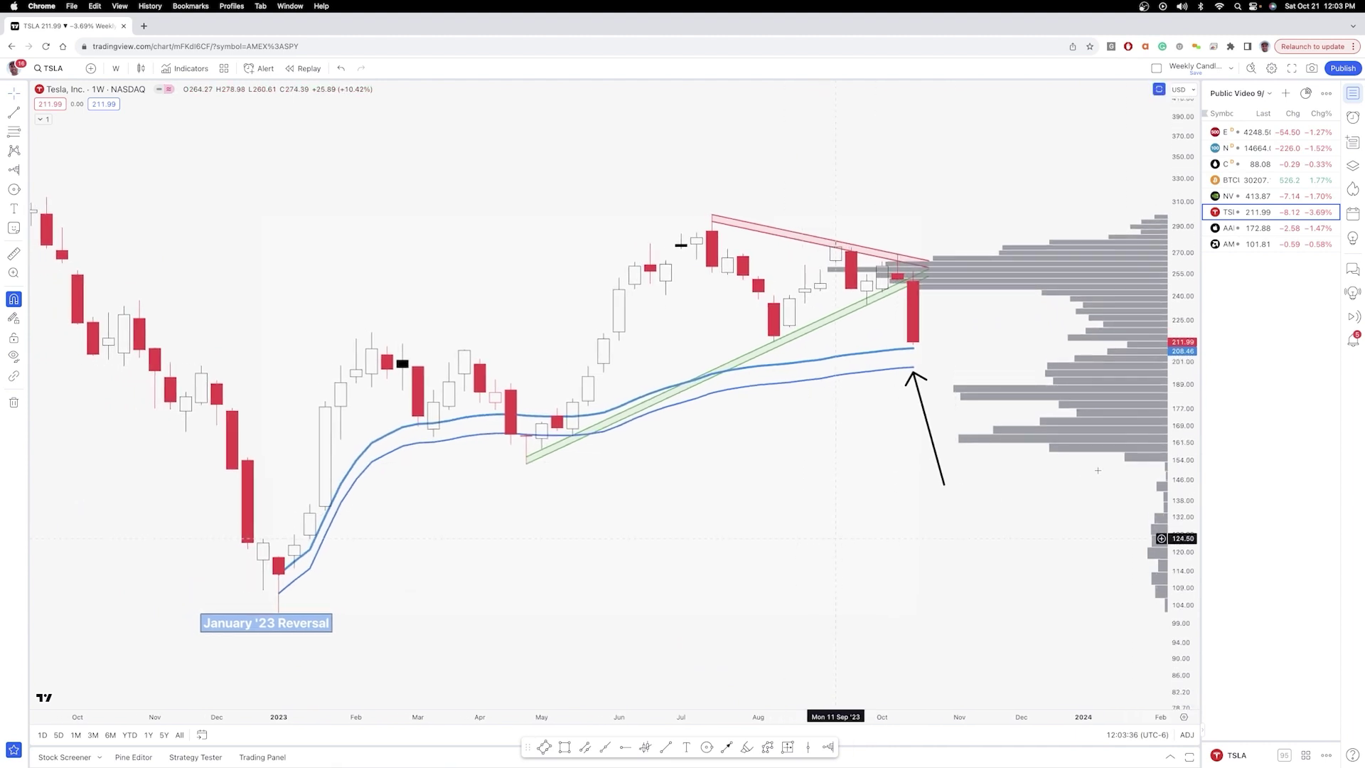
double_click(1189, 433)
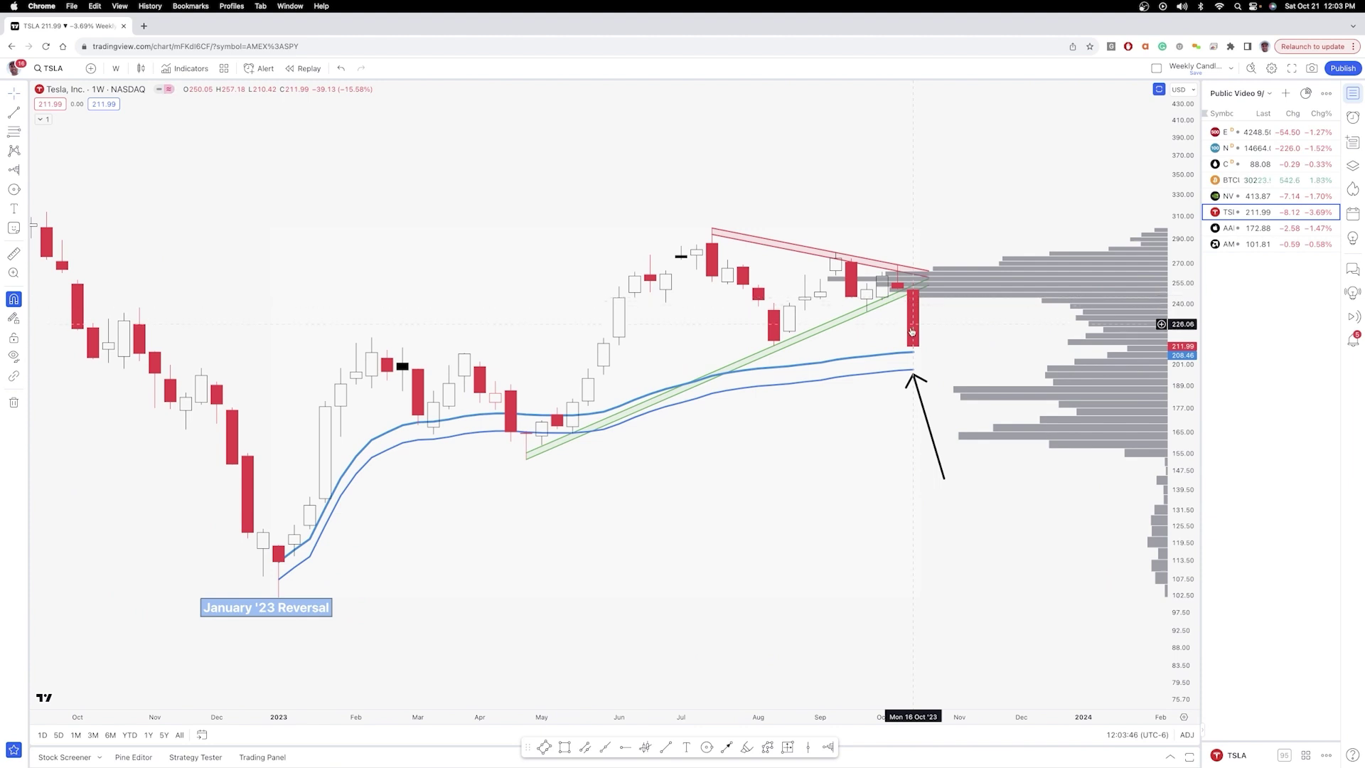
left_click(915, 383)
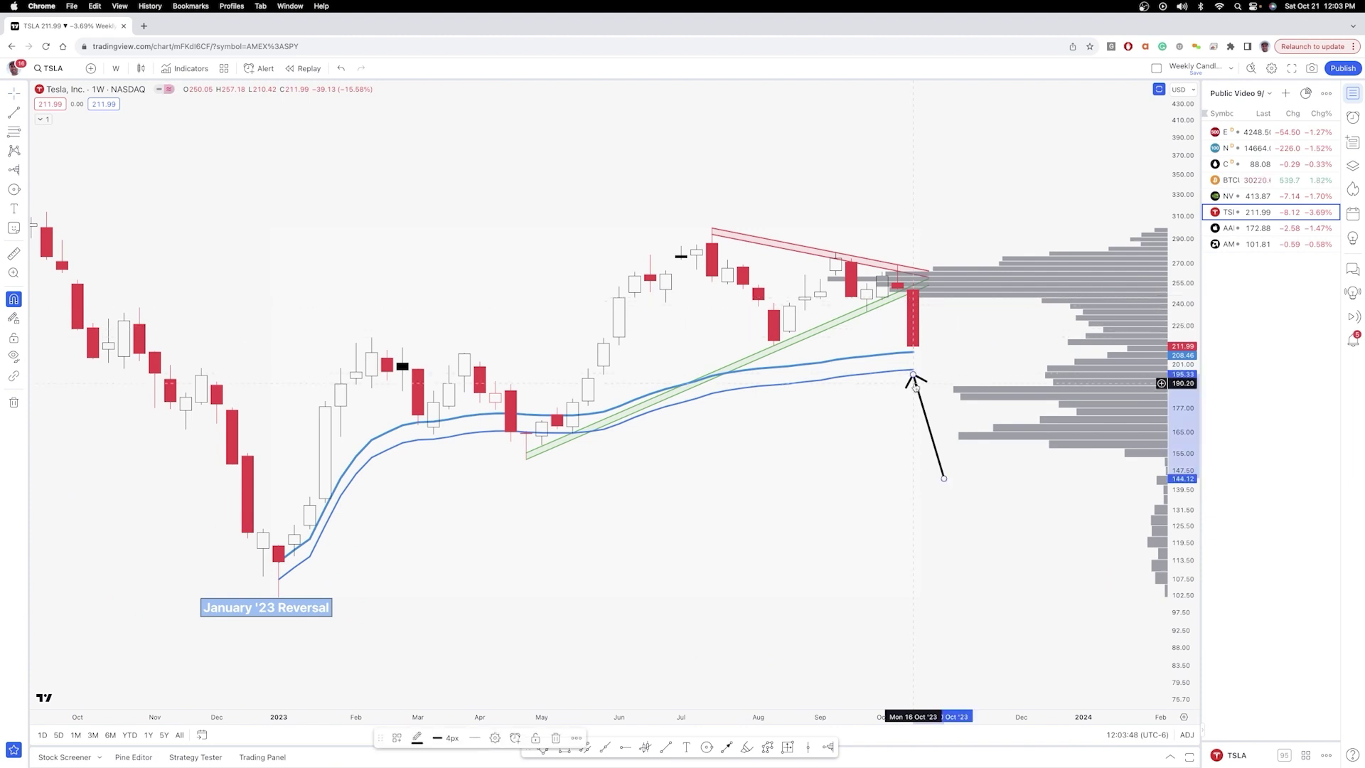
key("Delete")
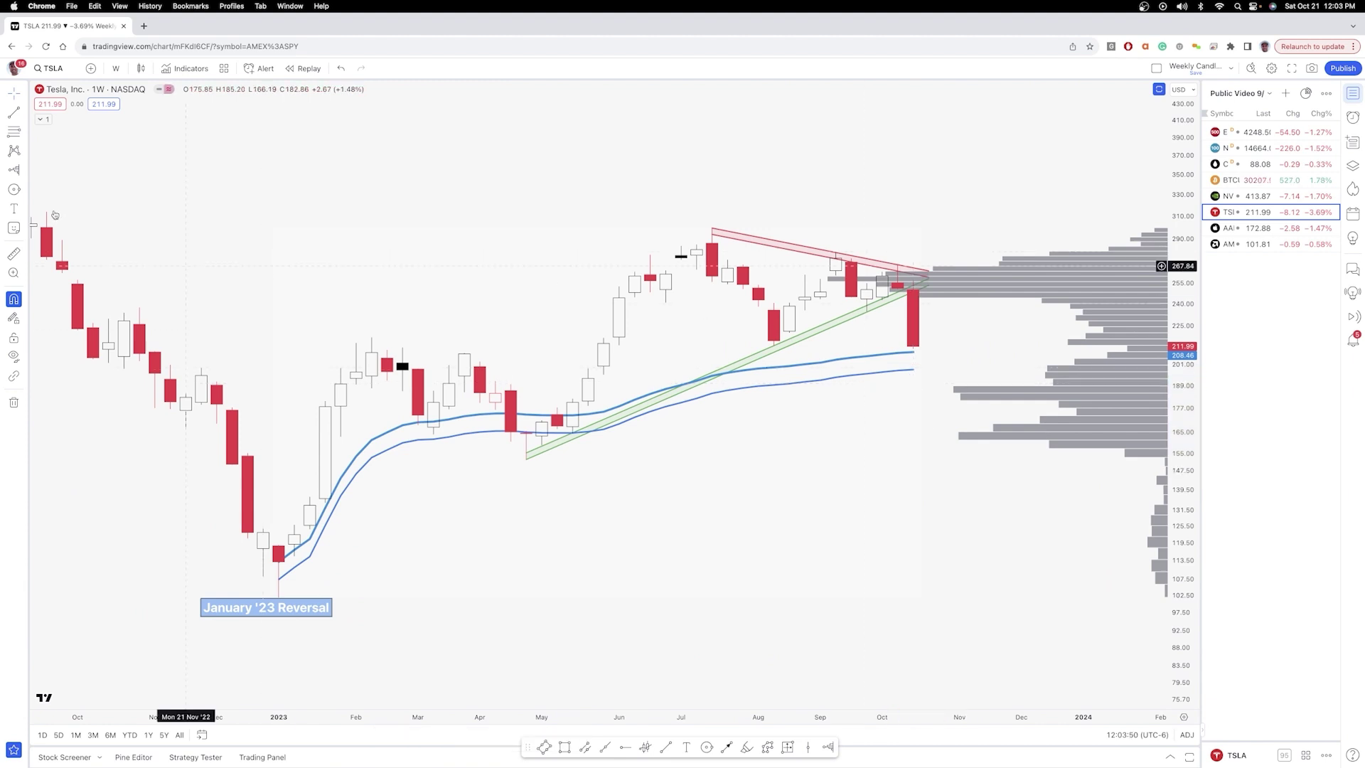
Step: Draw a temporary circle around the latest Tesla candle, shift it down towards the anchored blue band, and delete it
left_click(928, 315)
left_click(959, 353)
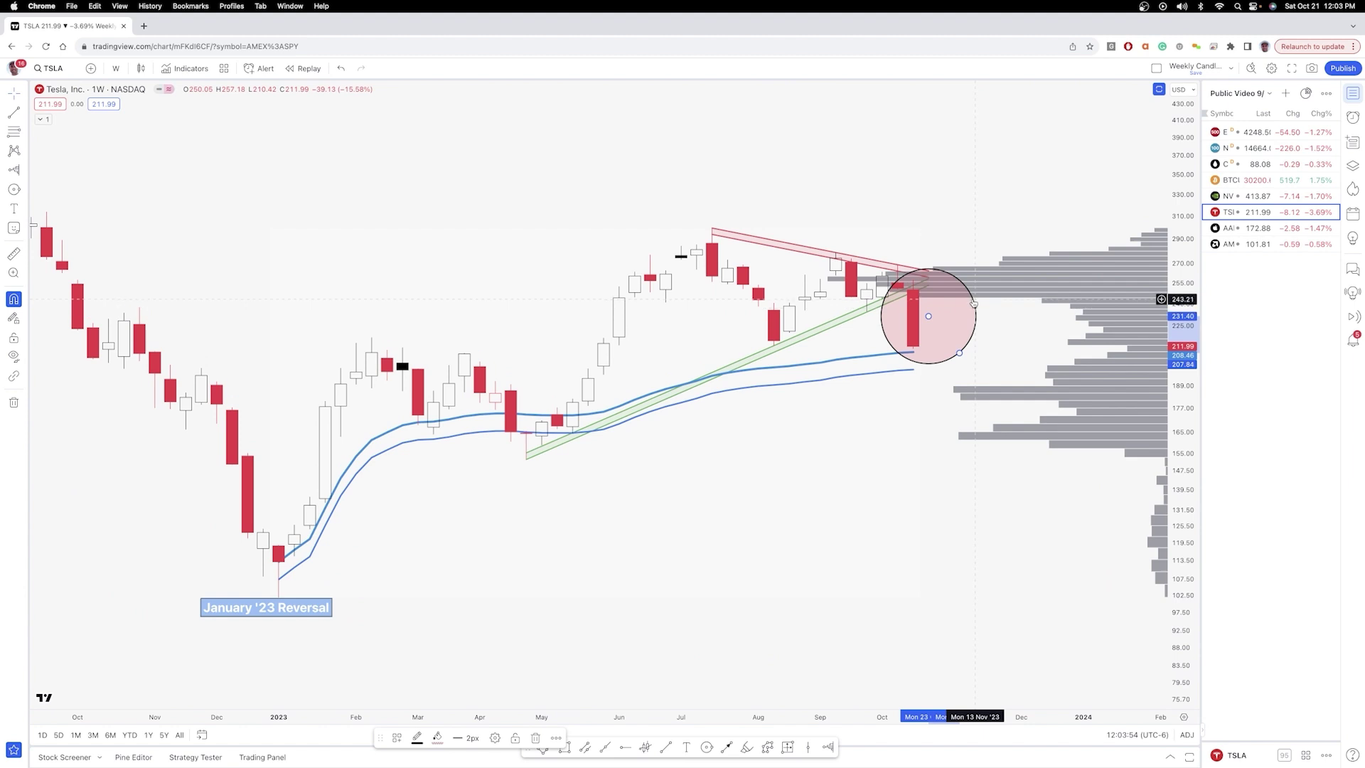
mouse_move(972, 311)
left_mouse_down()
mouse_move(1131, 325)
mouse_move(972, 323)
left_mouse_up()
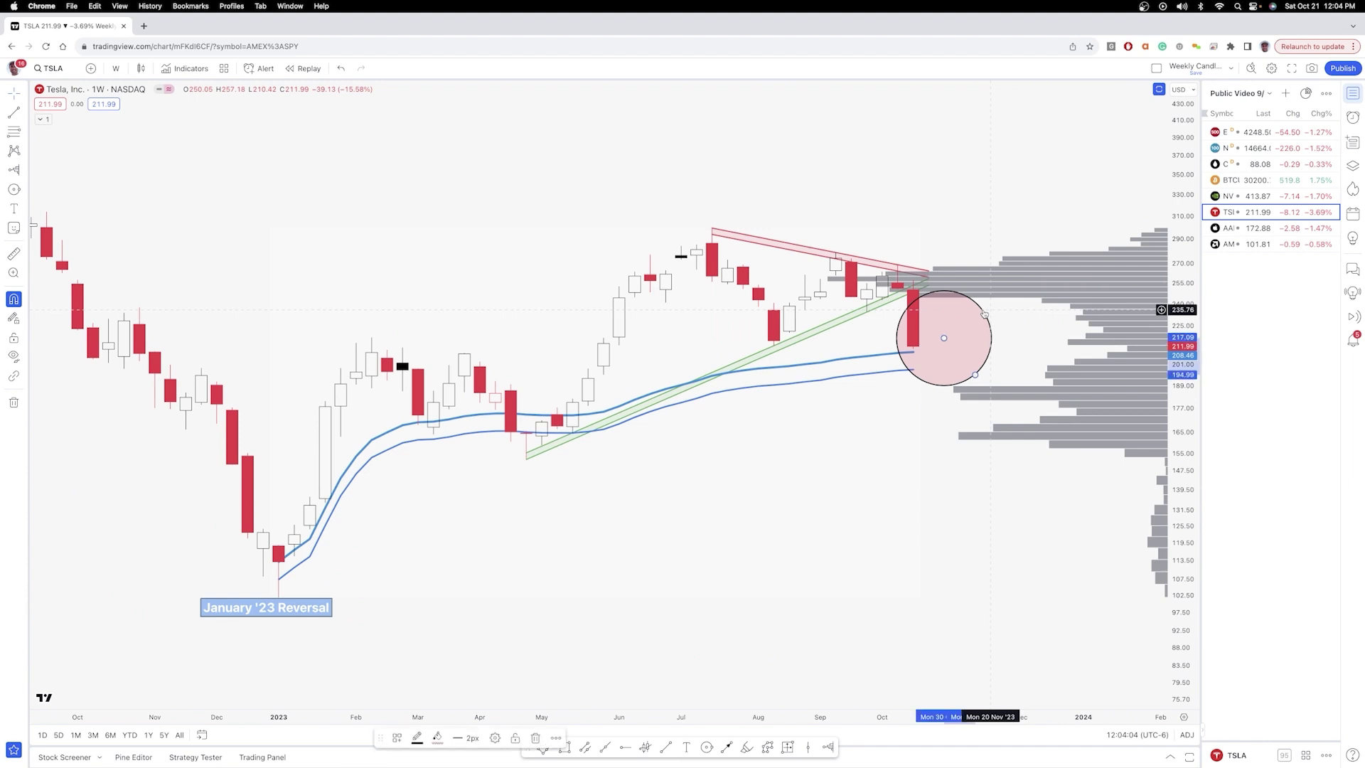
key("Delete")
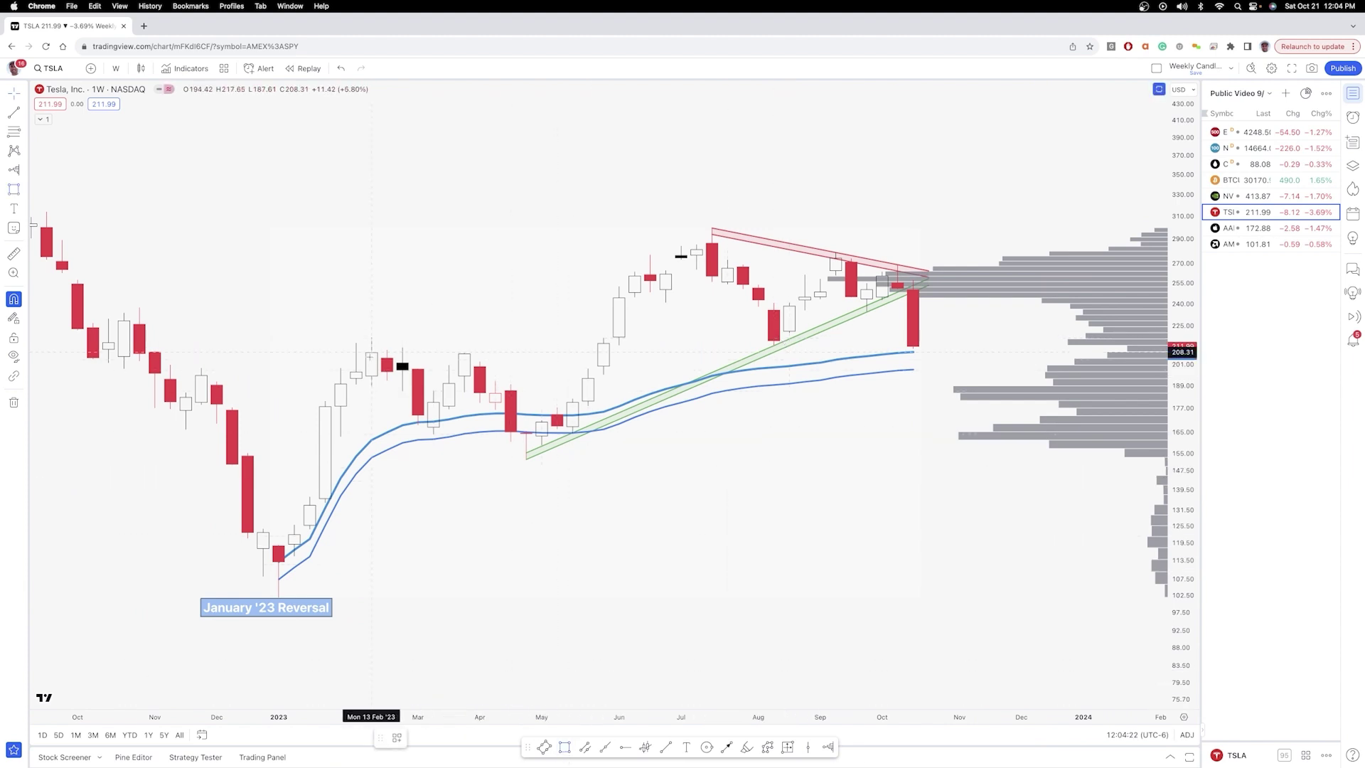
Step: Draw a thin horizontal rectangle at the February 2023 highs, extending right across the latest Tesla candle
left_click(356, 342)
left_click(374, 354)
left_click(469, 302)
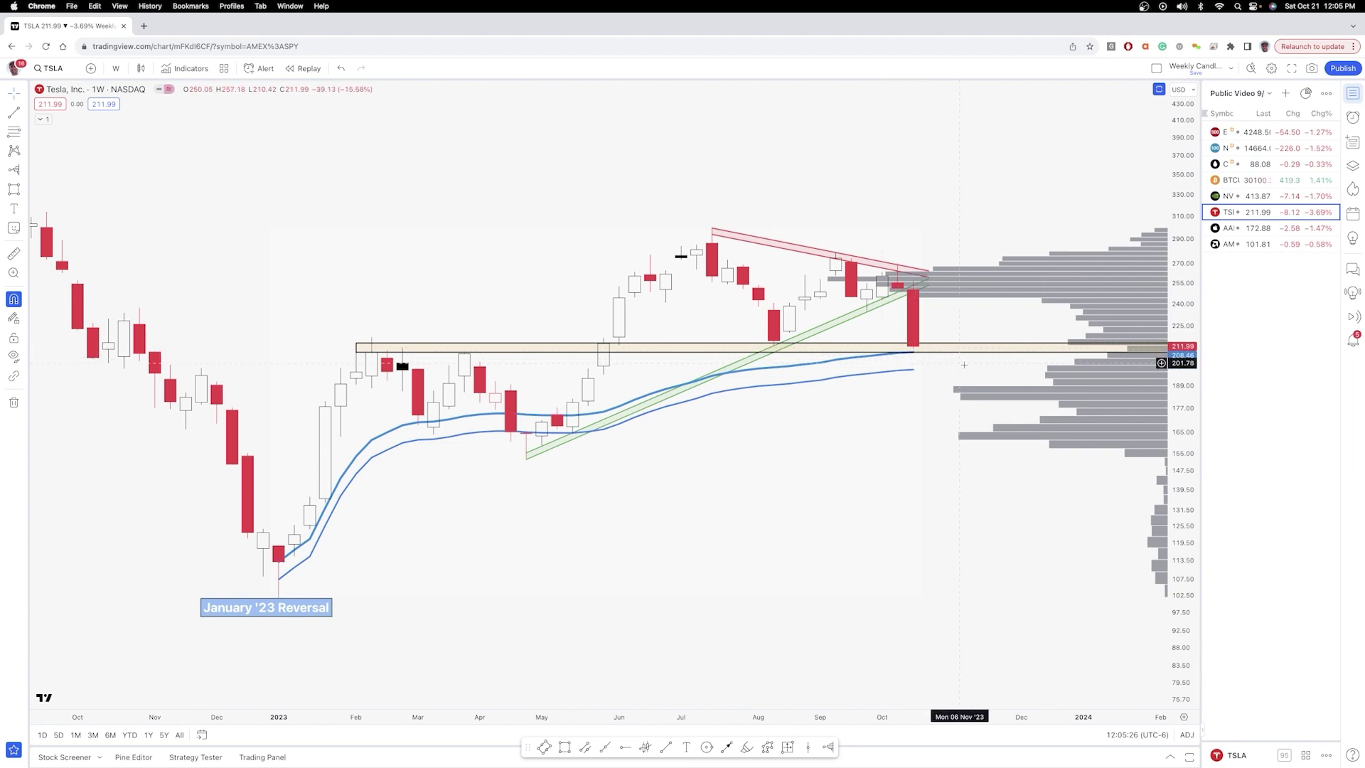
Step: Open the Apple weekly chart and add an anchored volume profile starting at the January '23 Reversal candle
left_click(1252, 229)
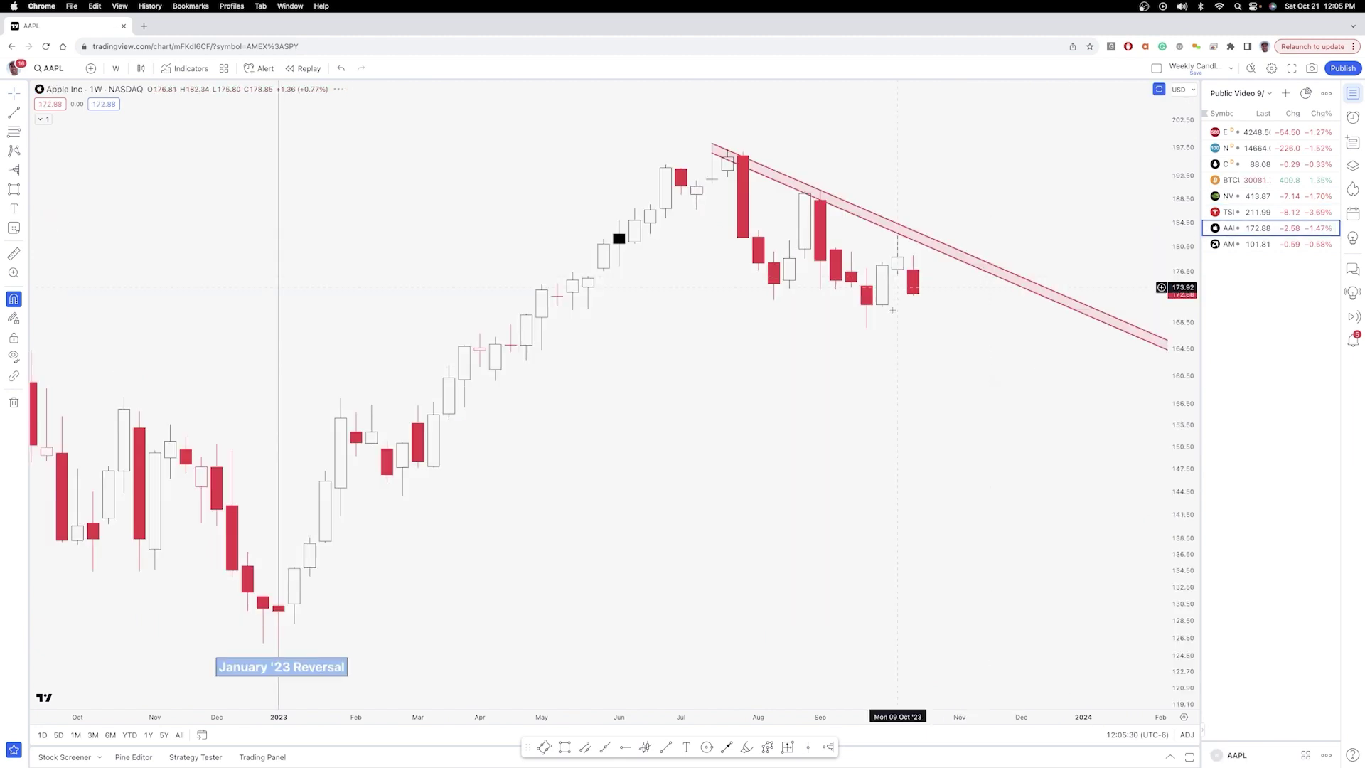
left_click_drag(1193, 217, 1193, 249)
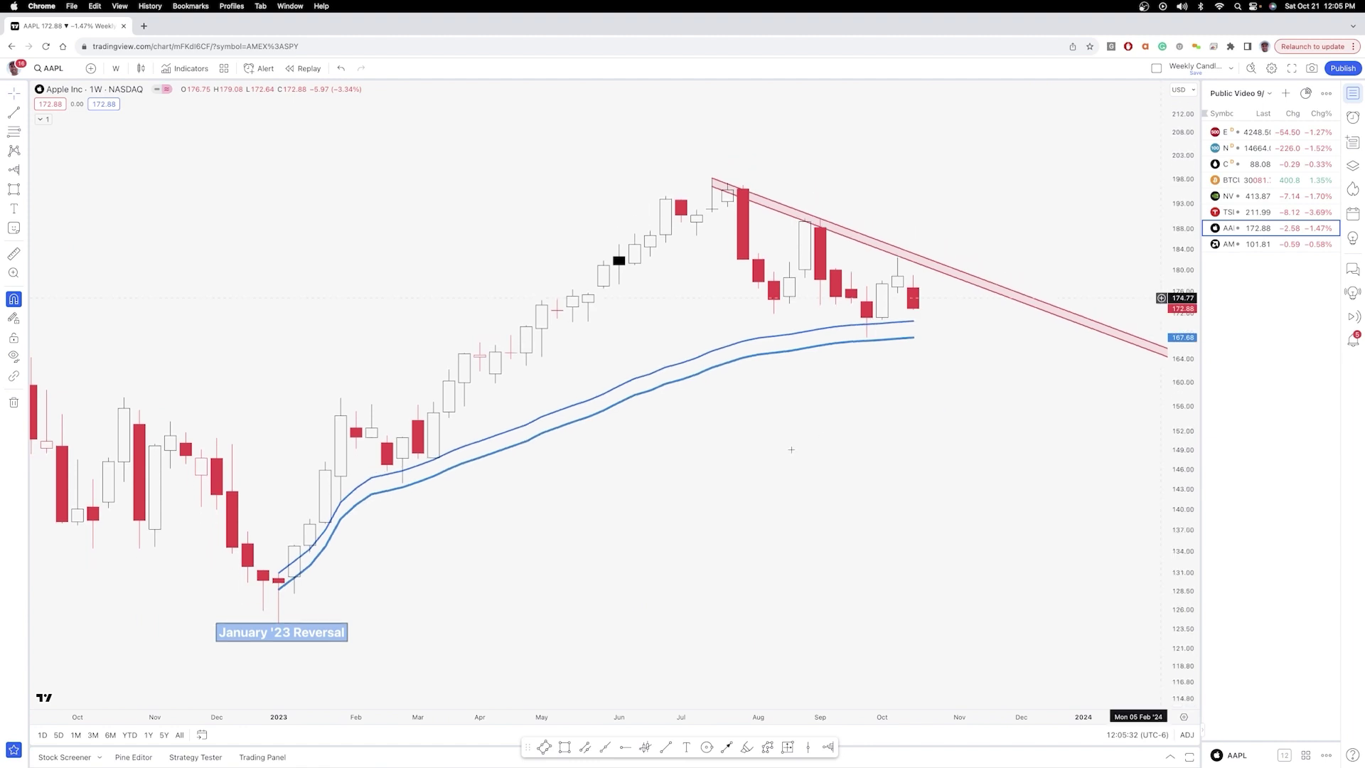
left_click_drag(866, 445, 884, 445)
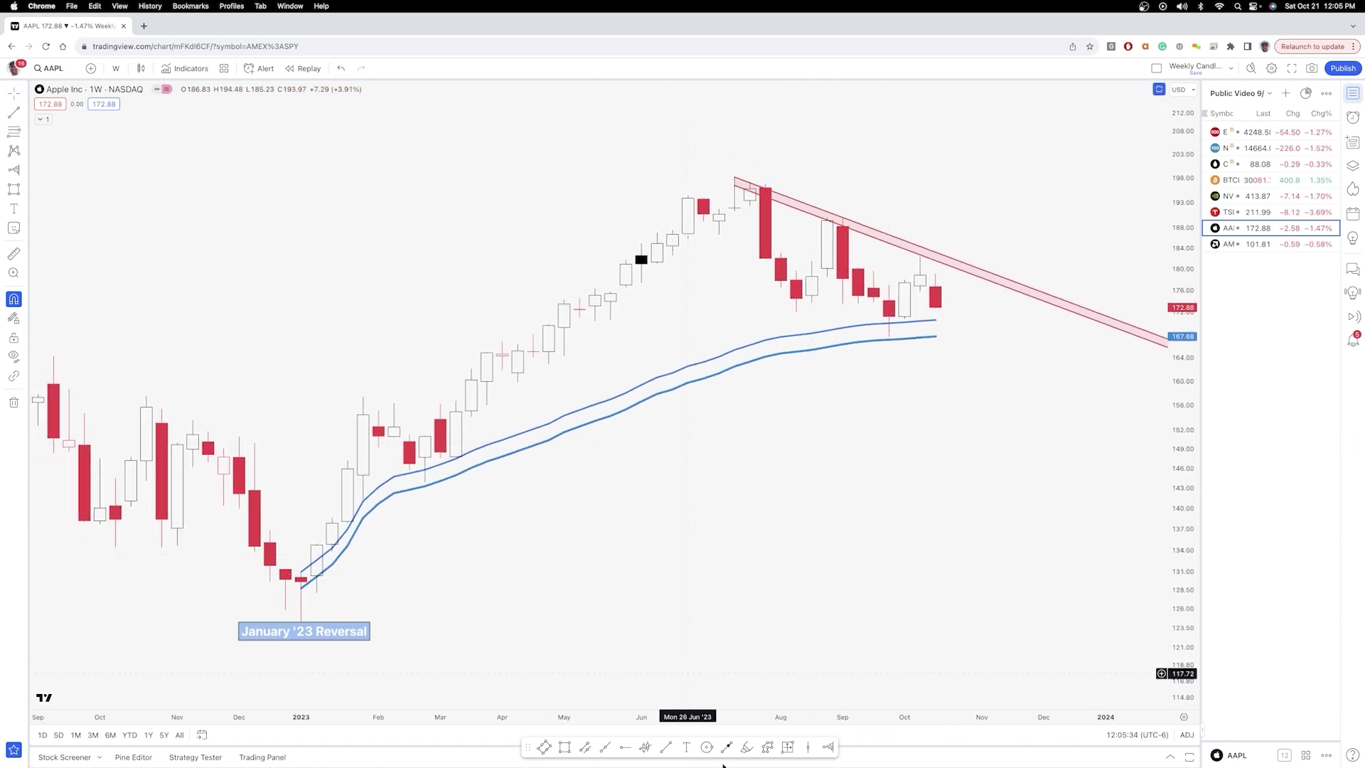
left_click(301, 581)
scroll(813, 515, "left", 3)
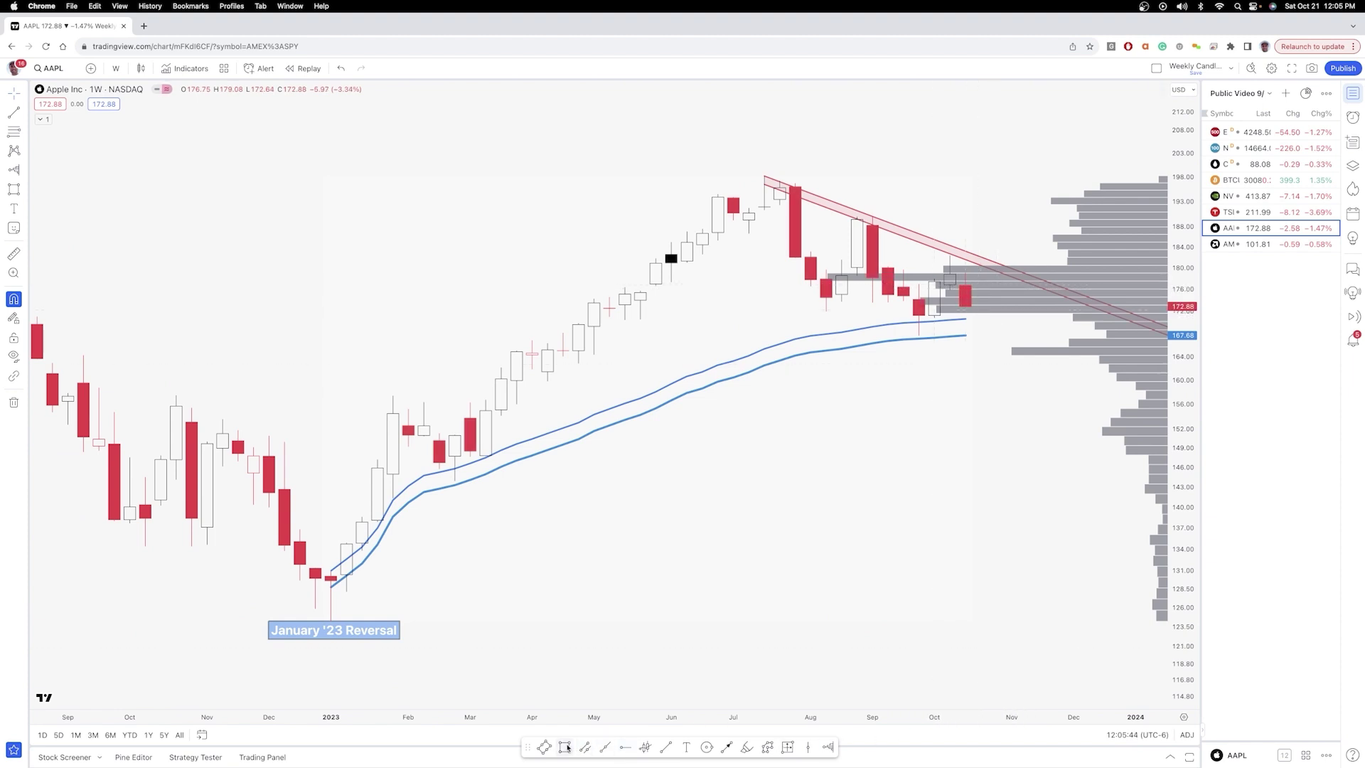
Step: Draw a right-extended rectangle over the low-volume gap around the anchored band, lowering its upper edge to just beneath the latest Apple candle
mouse_move(952, 292)
left_mouse_down()
mouse_move(968, 298)
mouse_move(971, 340)
left_mouse_up()
left_click(971, 339)
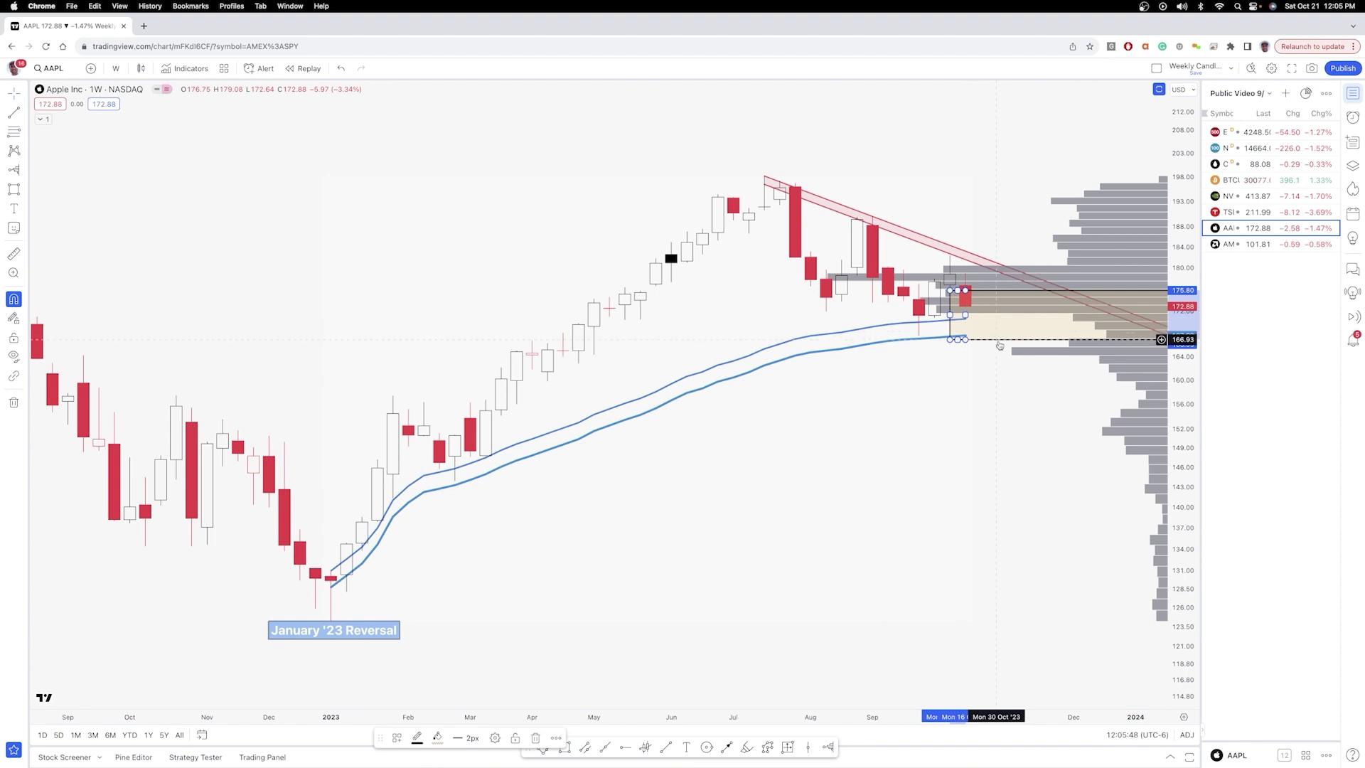
left_click_drag(964, 291, 965, 313)
left_click(910, 340)
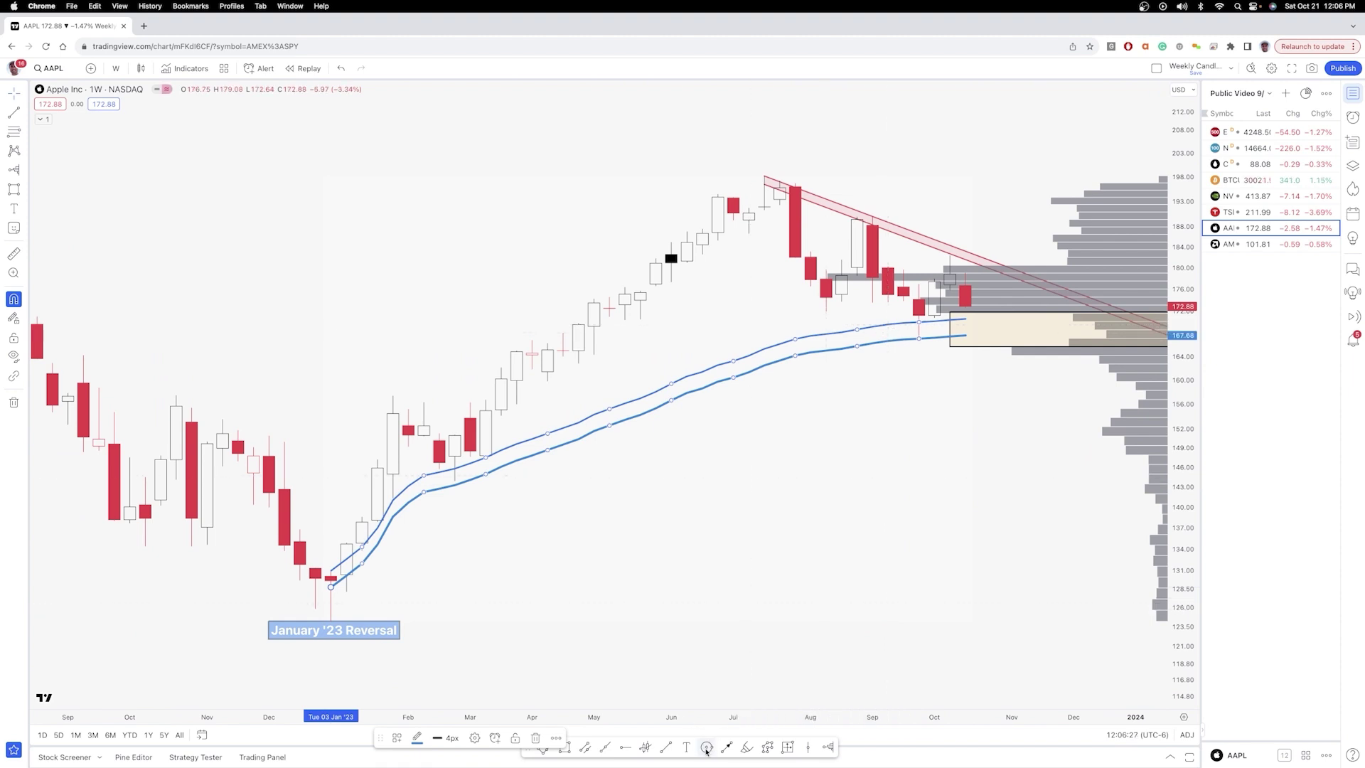
Step: Draw a small circle around the low of the 21 Feb '23 Apple candle at the anchored blue band
left_click(706, 747)
left_click(439, 469)
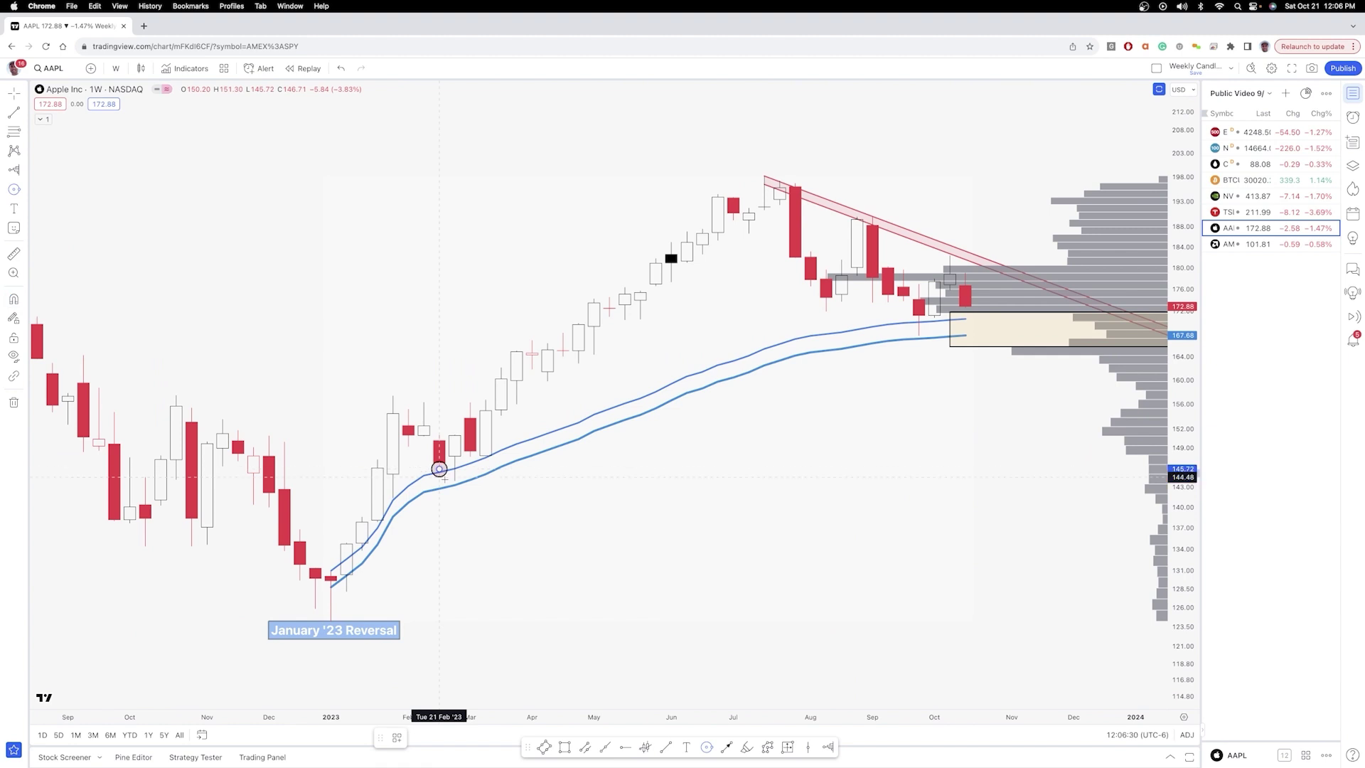
left_click(448, 466)
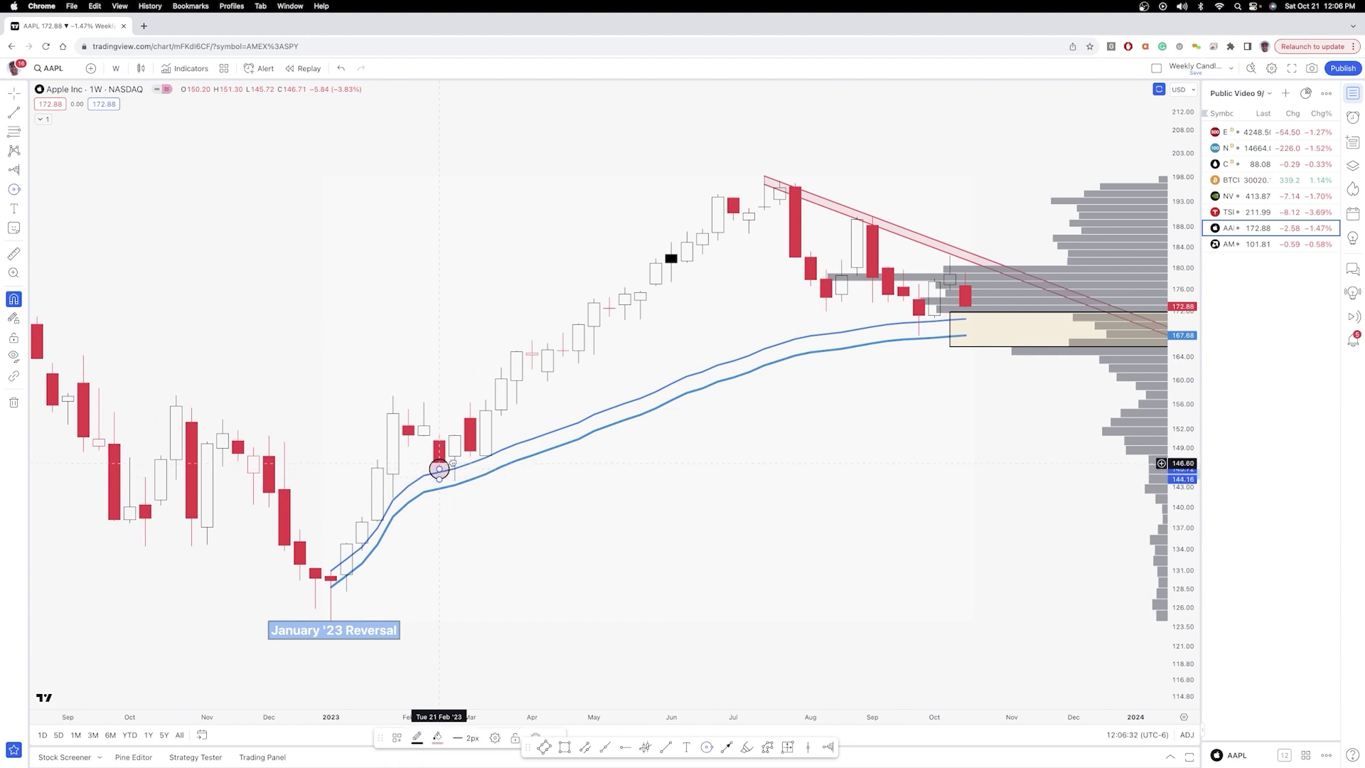
left_click(448, 464)
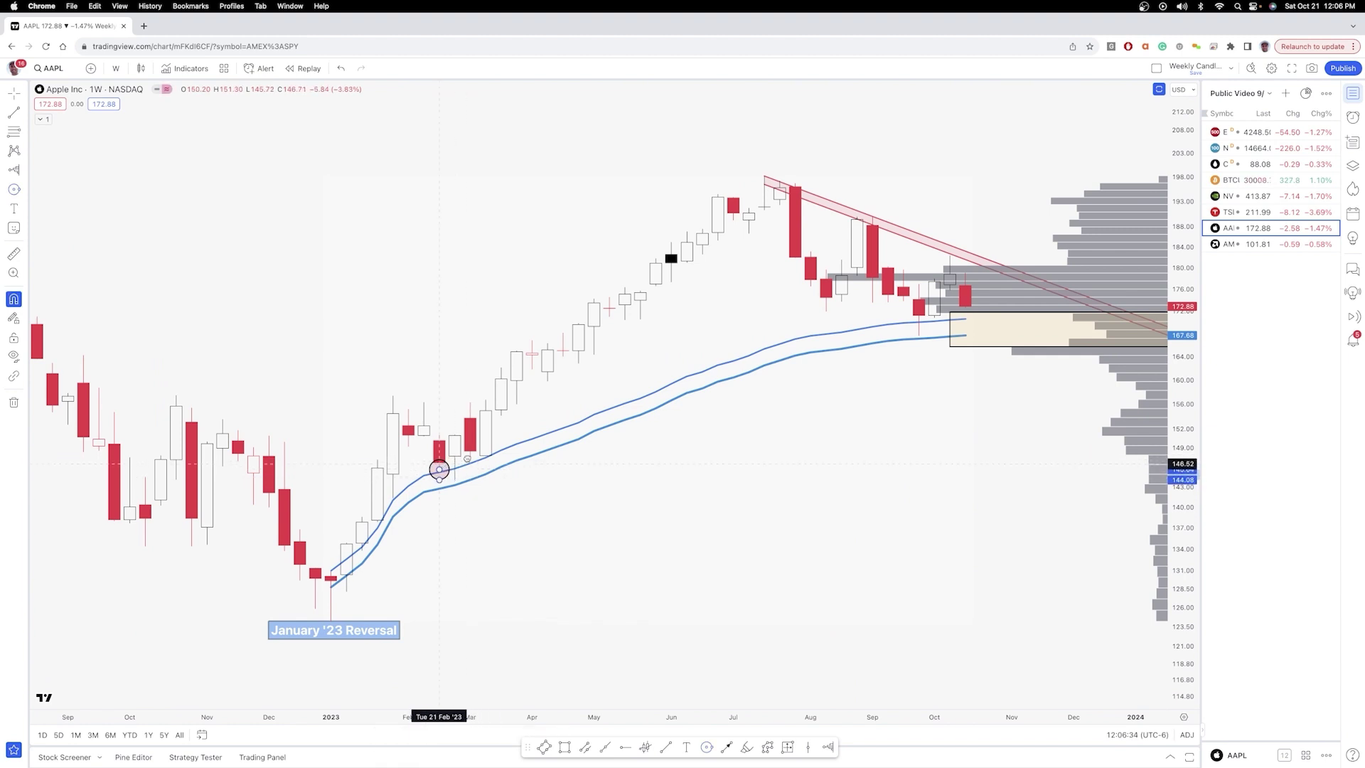
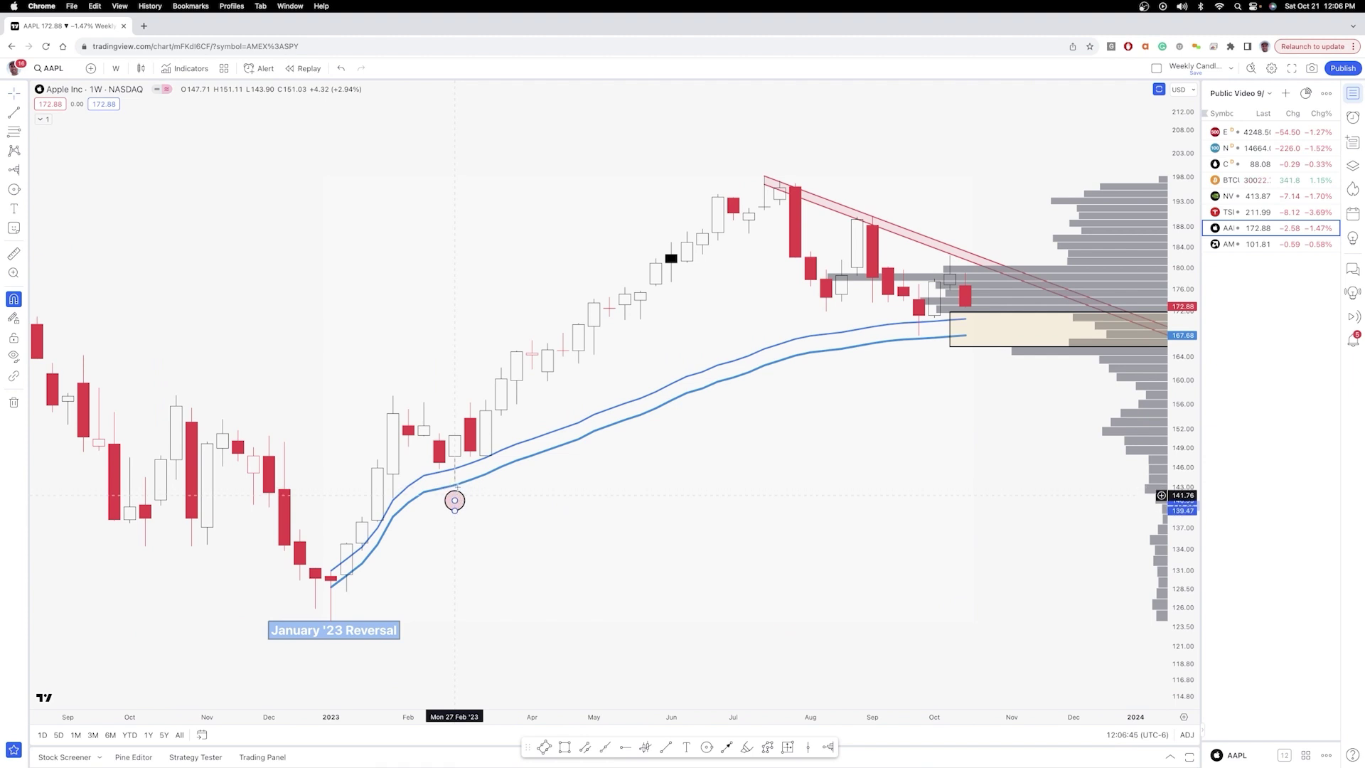
Step: Move the circle along the band from the 27 Feb '23 low to the 25 Sep '23 low, and delete it
left_click_drag(456, 487, 455, 478)
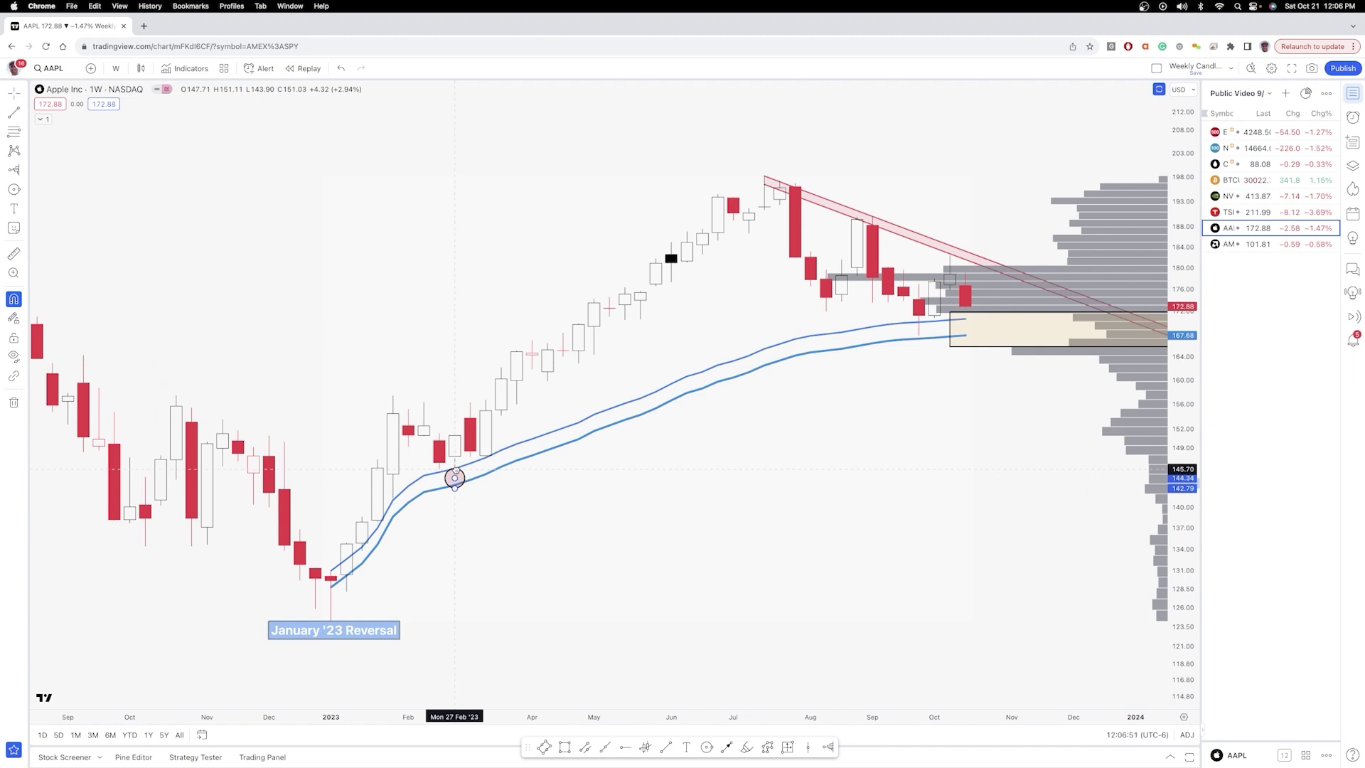
left_click_drag(455, 477, 912, 335)
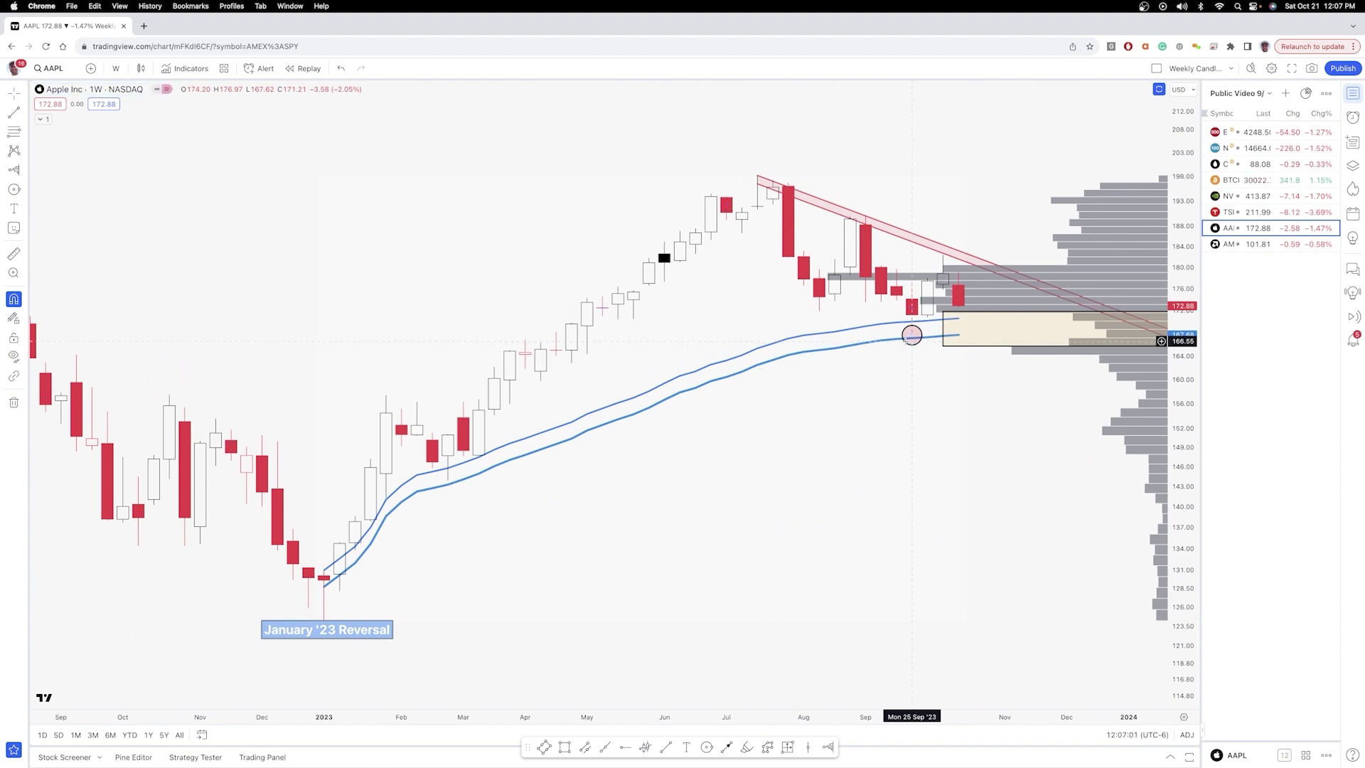
left_click(907, 339)
left_click_drag(912, 335, 909, 343)
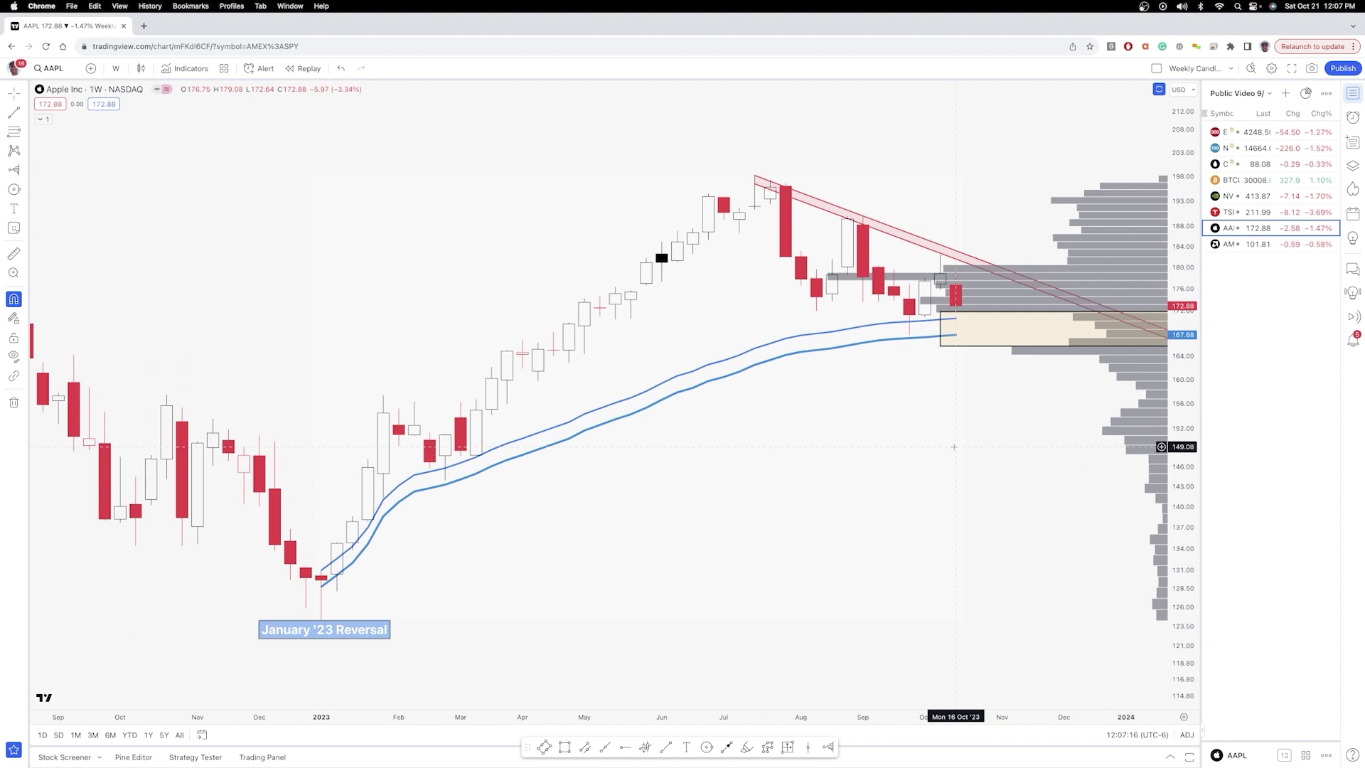
Step: Open the Advanced Micro Devices weekly chart and examine the bands anchored to the January '23 and May '23 pivots
scroll(954, 447, "up", 1)
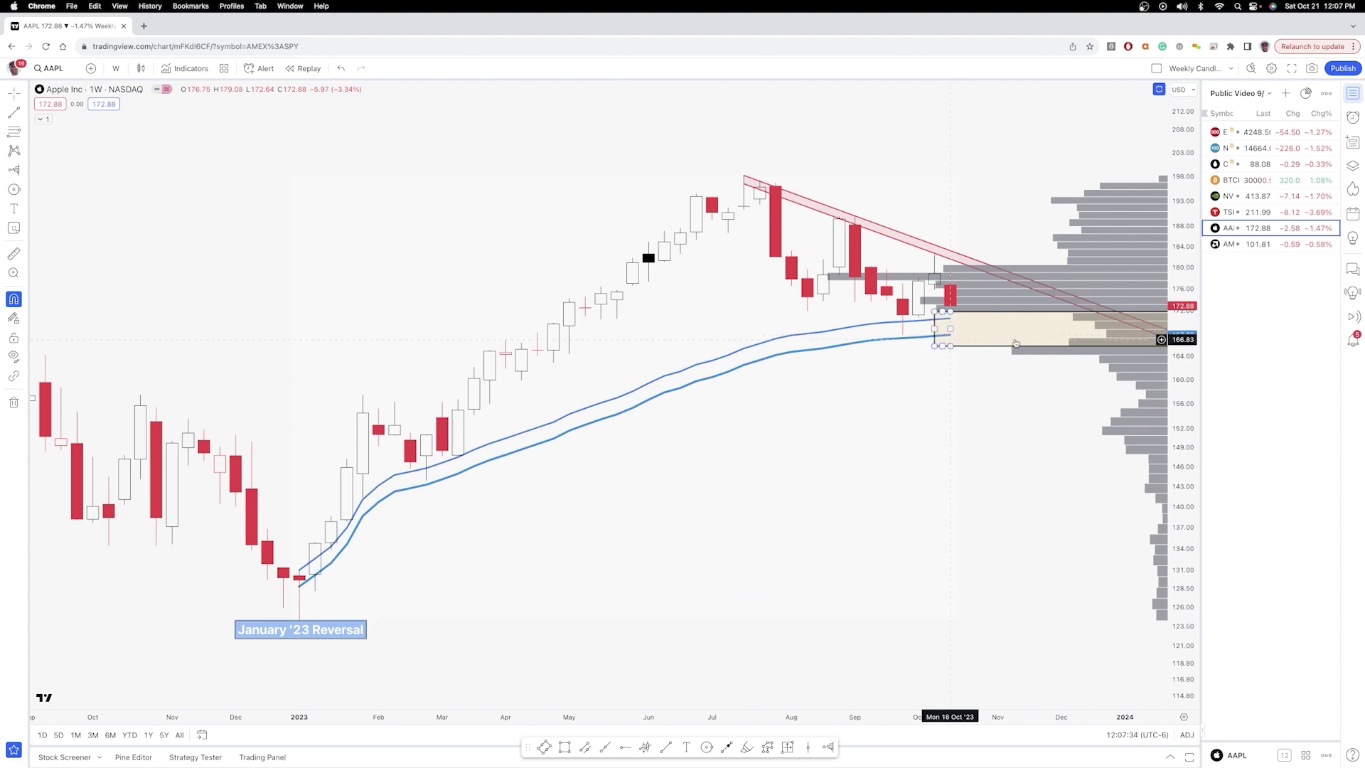
left_click(1249, 248)
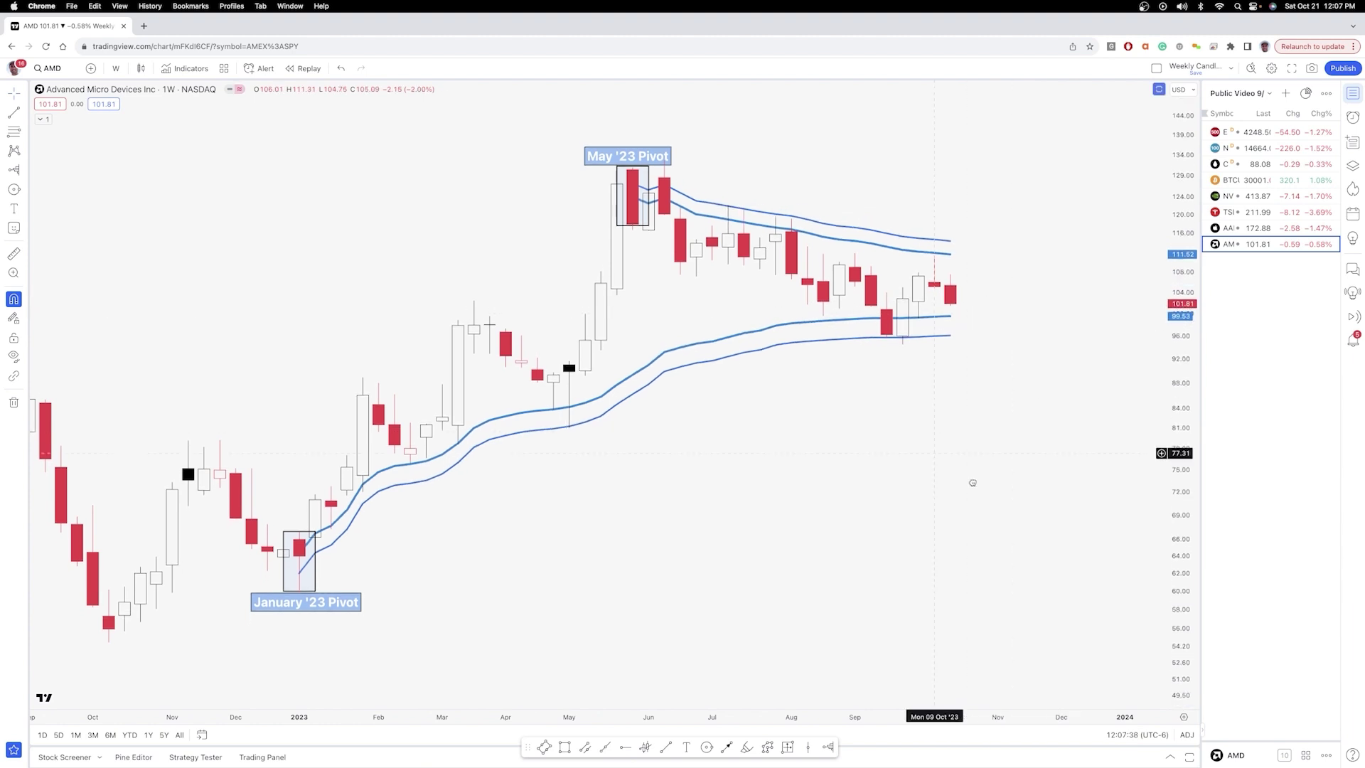
scroll(927, 467, "up", 3)
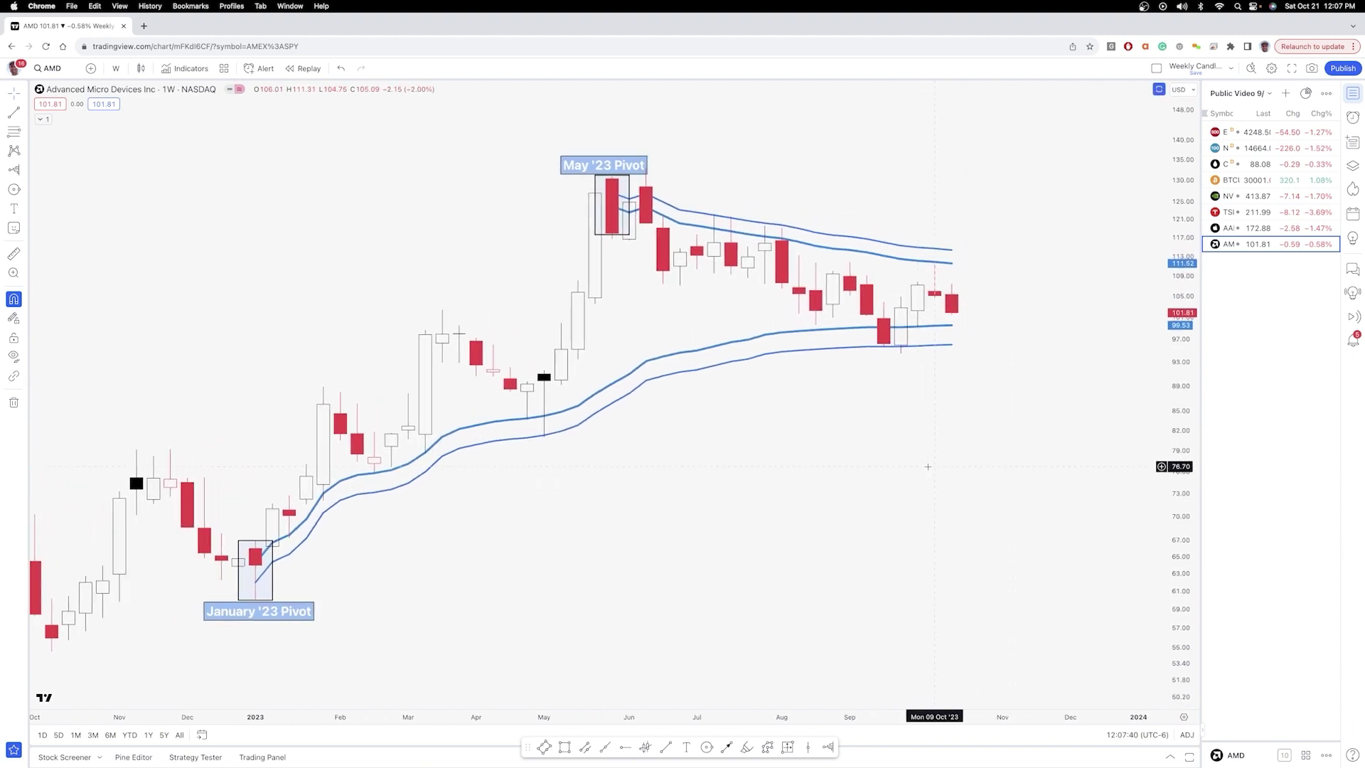
left_click_drag(925, 465, 922, 481)
scroll(922, 480, "up", 1)
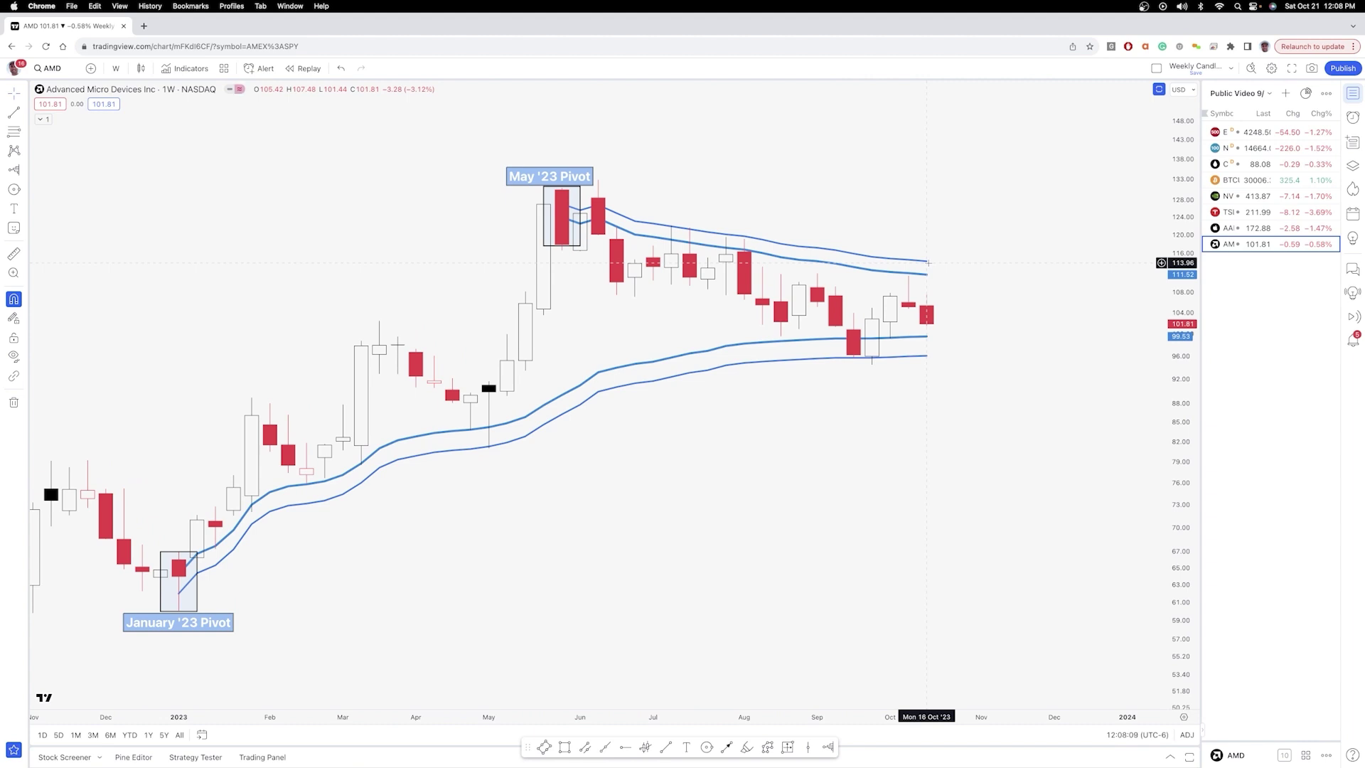
left_click(927, 263)
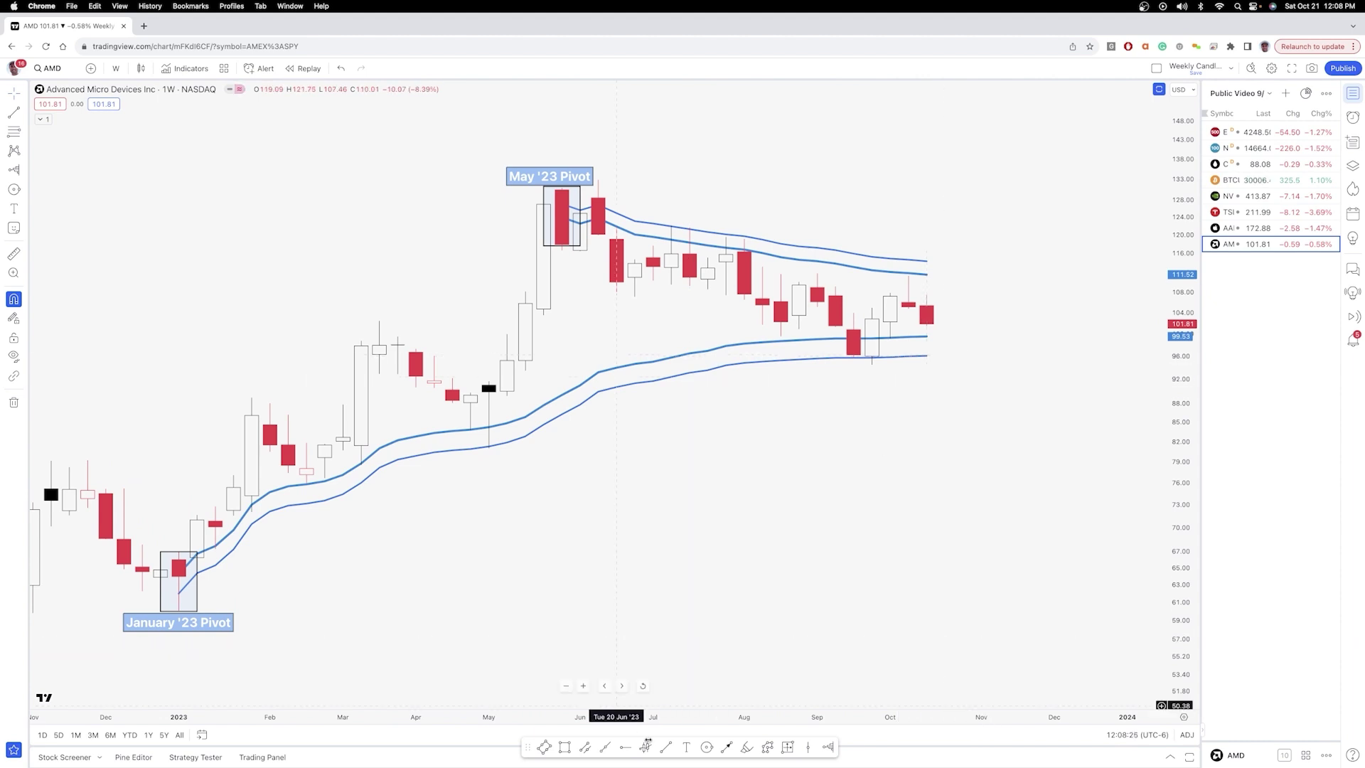
Step: Draw a temporary circle, move it onto the latest AMD candle between the two anchored bands, and delete it
left_click(707, 746)
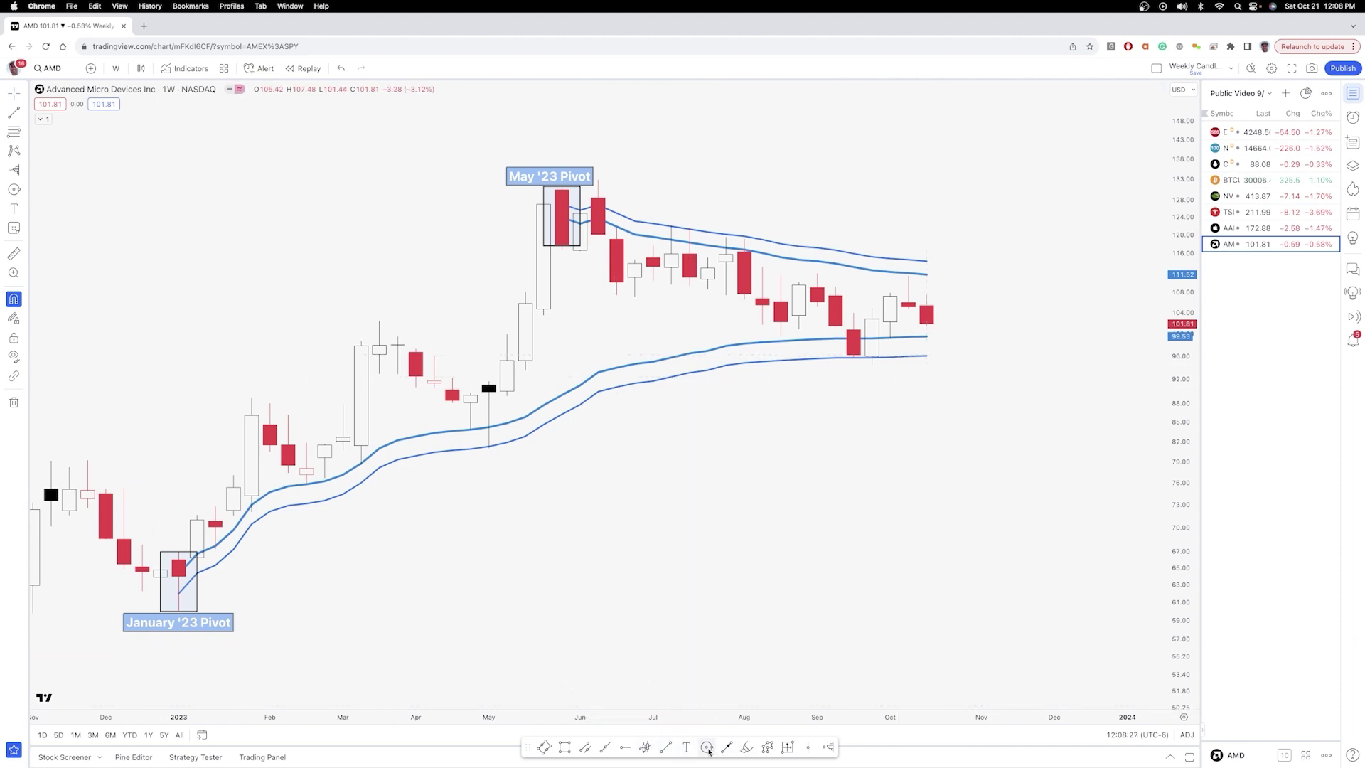
left_click(726, 473)
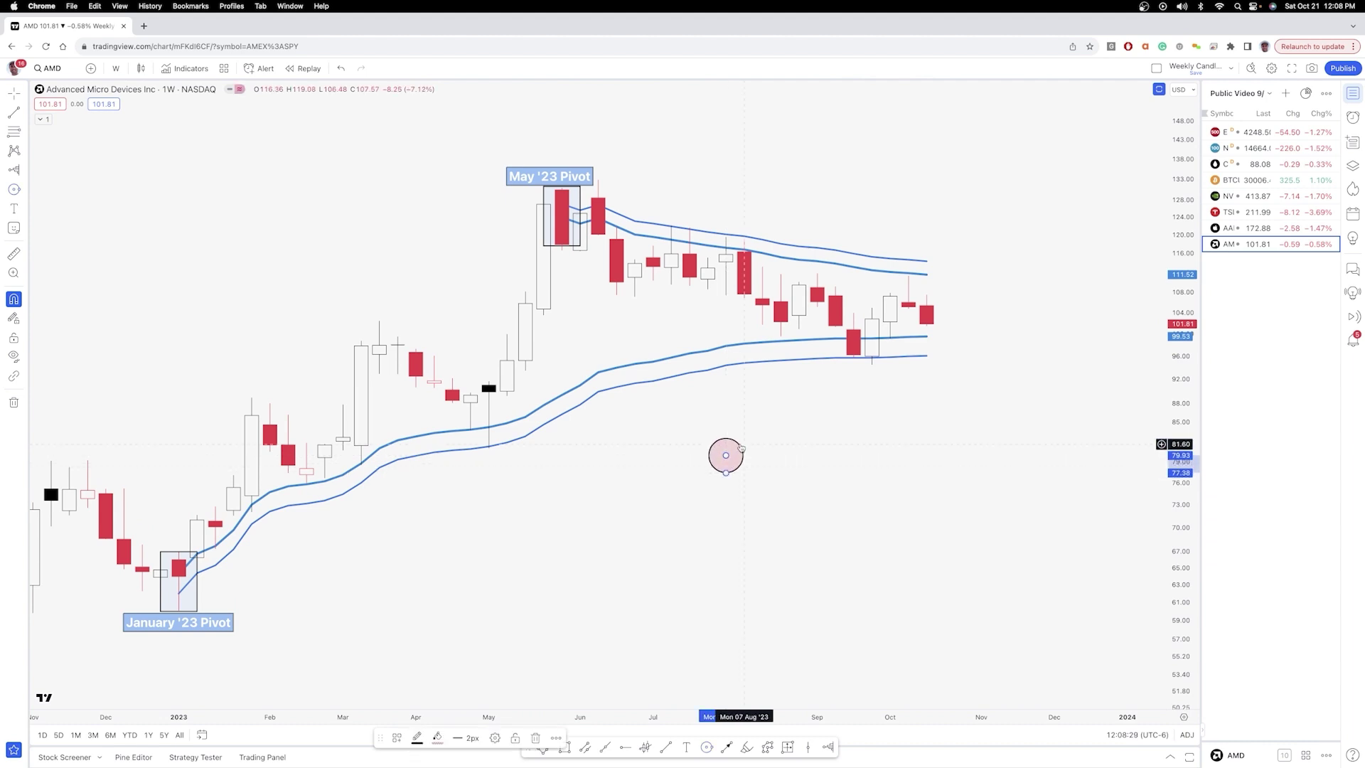
mouse_move(726, 444)
left_mouse_down()
mouse_move(782, 306)
mouse_move(887, 349)
mouse_move(942, 311)
left_mouse_up()
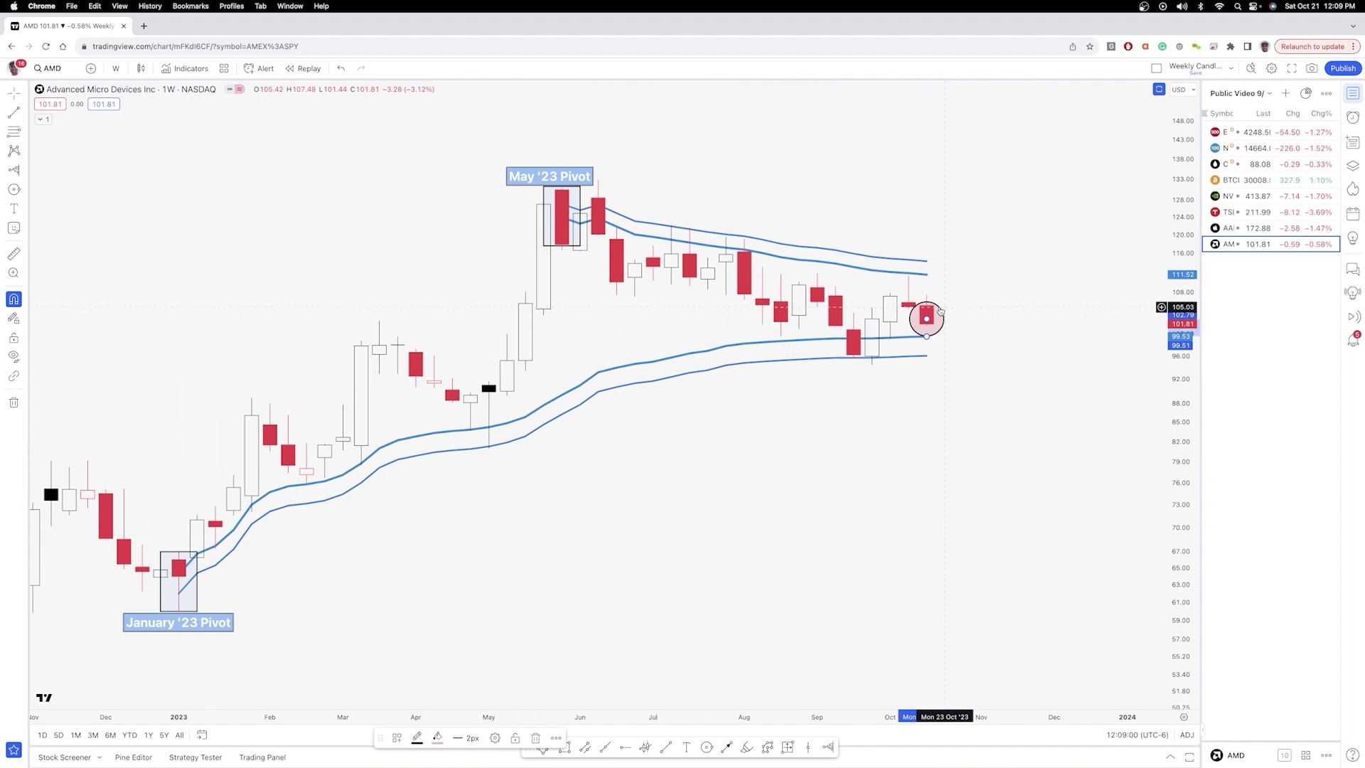
key("BackSpace")
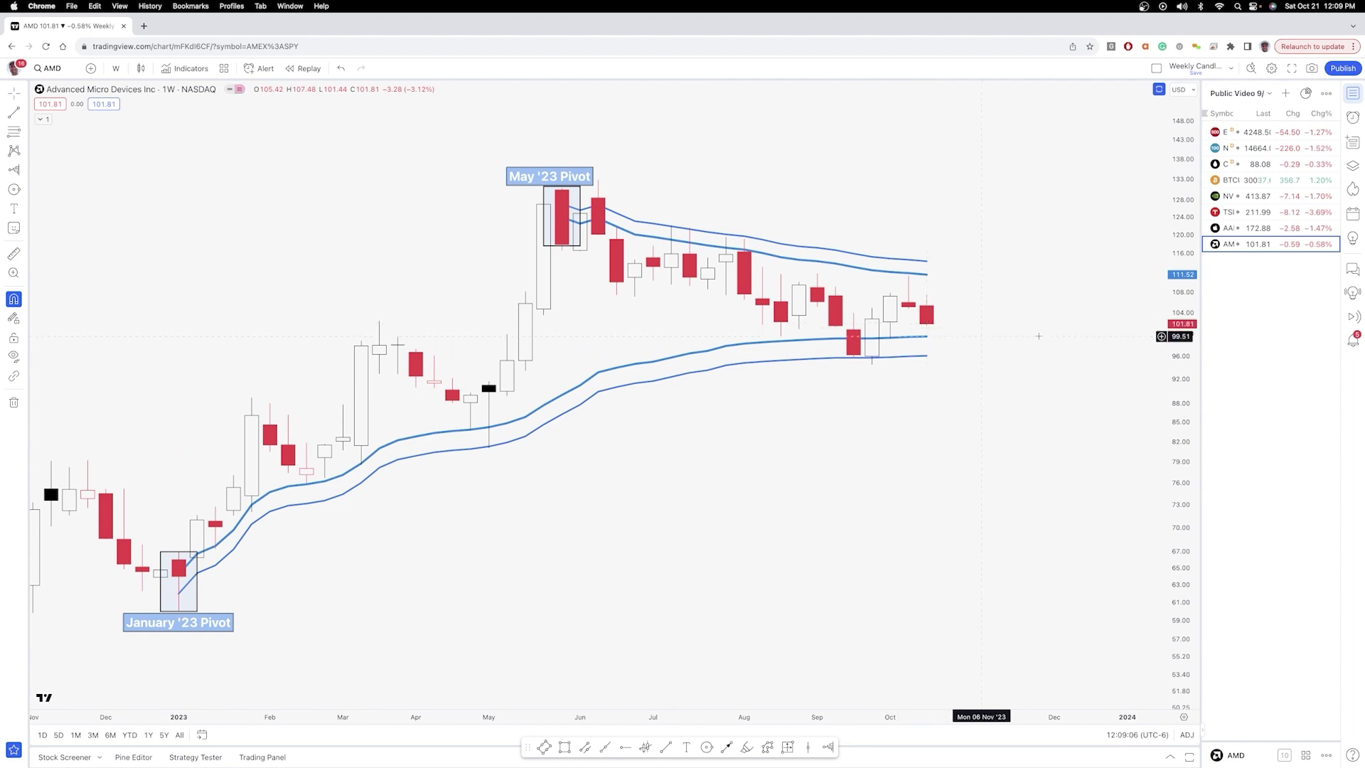
scroll(1013, 339, "right", 2)
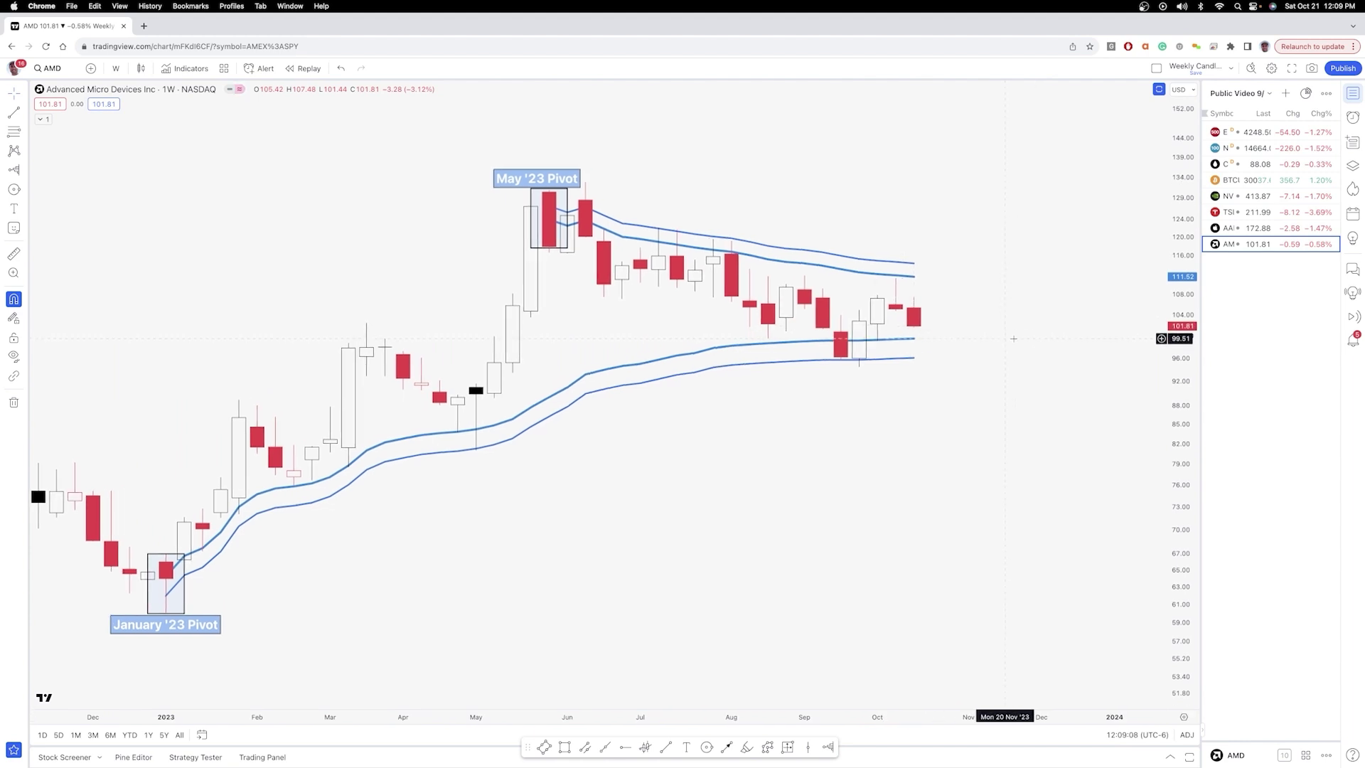